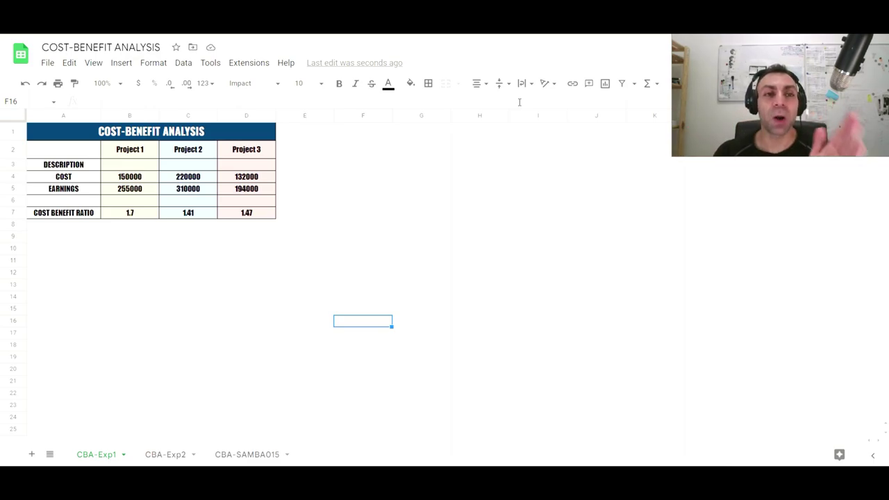
# Review the description, cost and earnings rows for the three projects in the cost-benefit table.
pyautogui.click(73, 166)
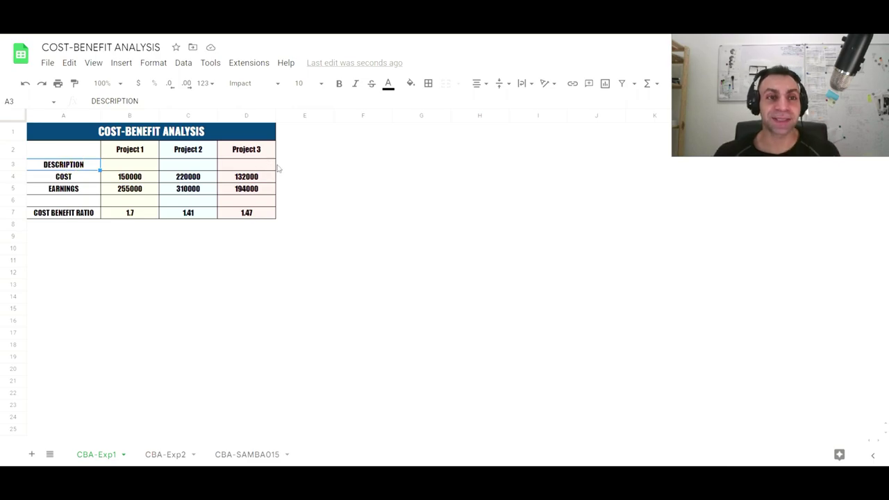
pyautogui.click(133, 165)
pyautogui.click(62, 188)
pyautogui.moveTo(247, 164); pyautogui.dragTo(66, 149)
pyautogui.click(88, 182)
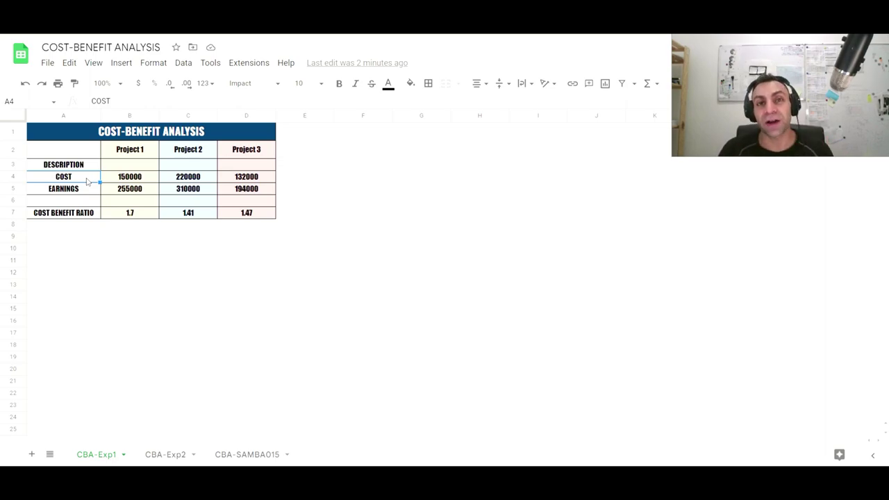
pyautogui.click(79, 189)
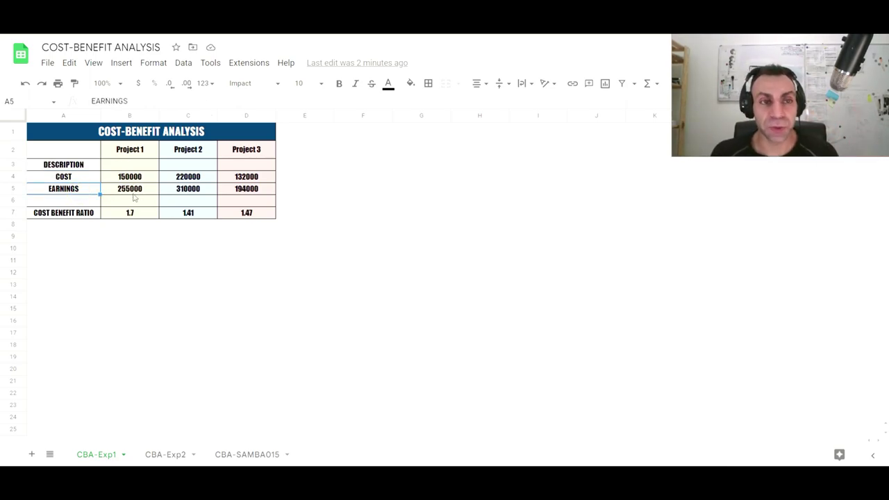
pyautogui.click(255, 194)
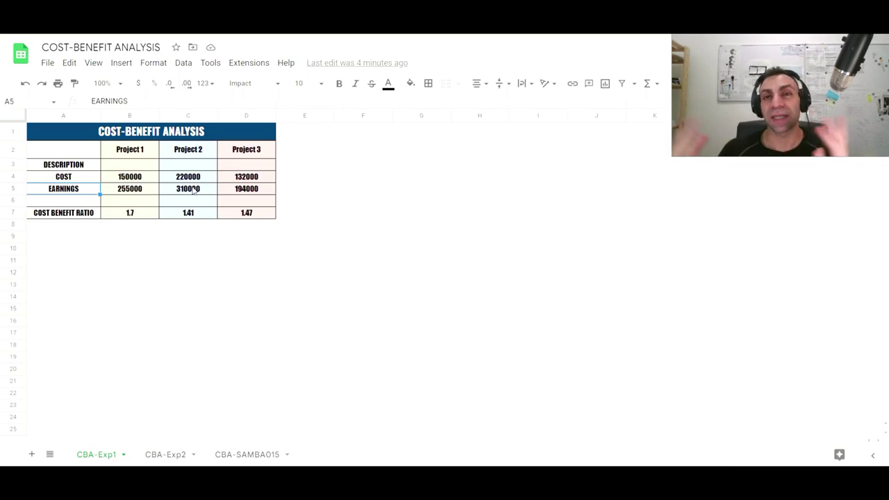
# Change the earnings row label in cell A5 to "NET PROFIT EARNINGS".
pyautogui.click(46, 187)
pyautogui.write('NET PROFIT')
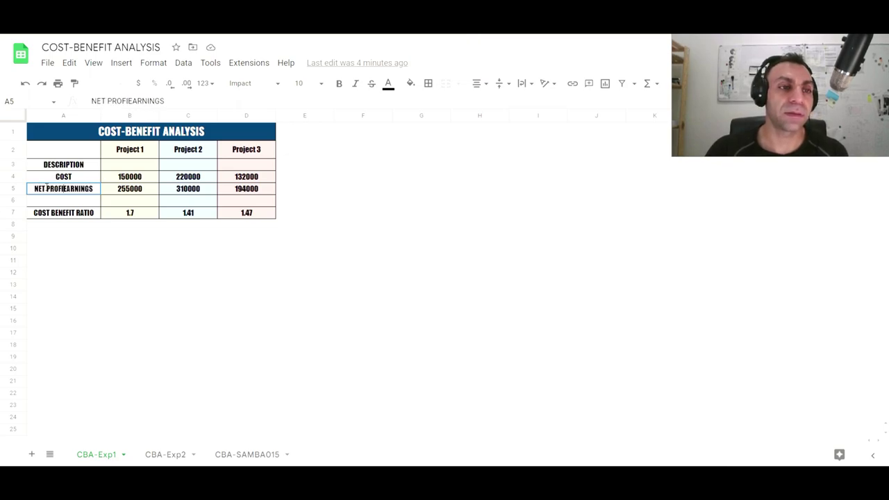
pyautogui.press('Up')
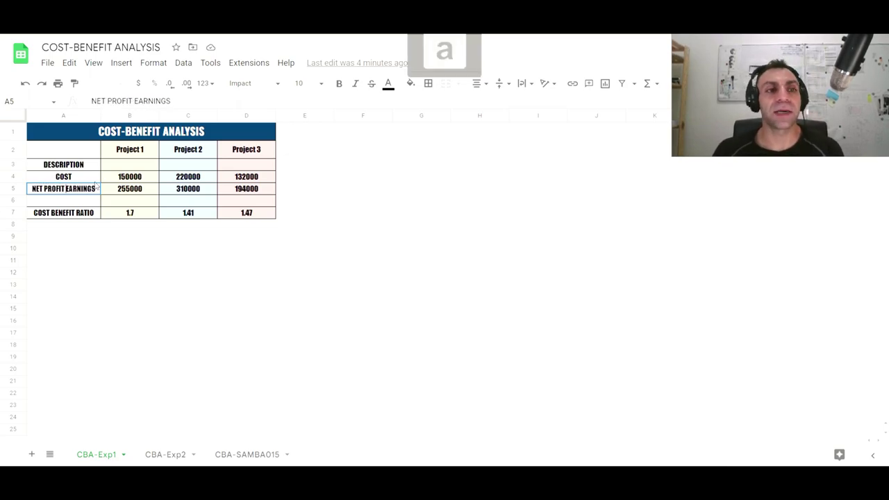
pyautogui.click(80, 217)
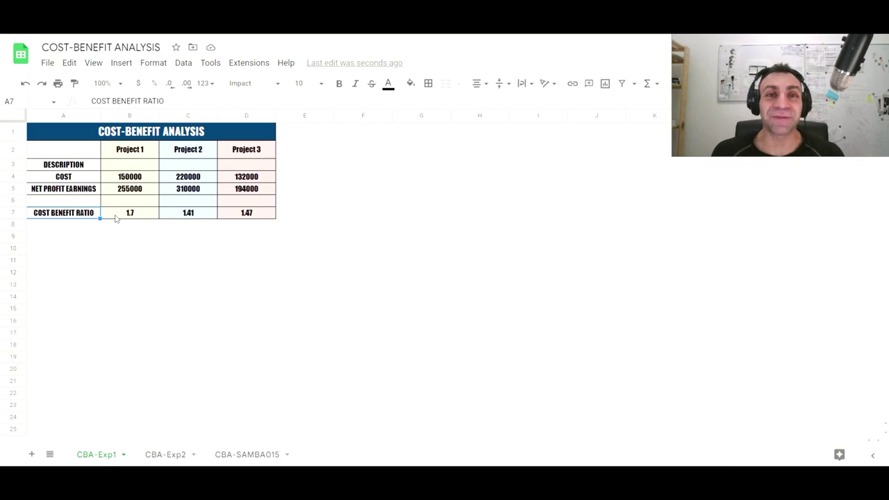
# Inspect the cost benefit ratio formula for Project 1, leaving it unedited, and check the Project 3 ratio.
pyautogui.doubleClick(145, 217)
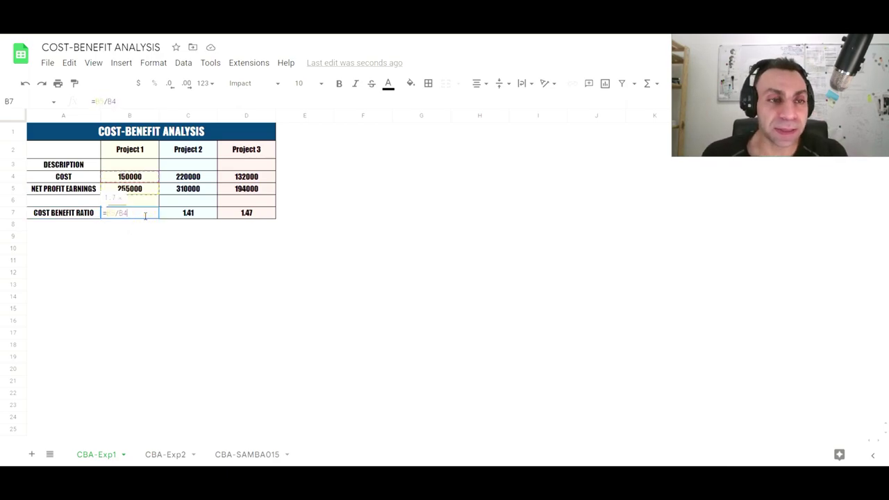
pyautogui.click(129, 272)
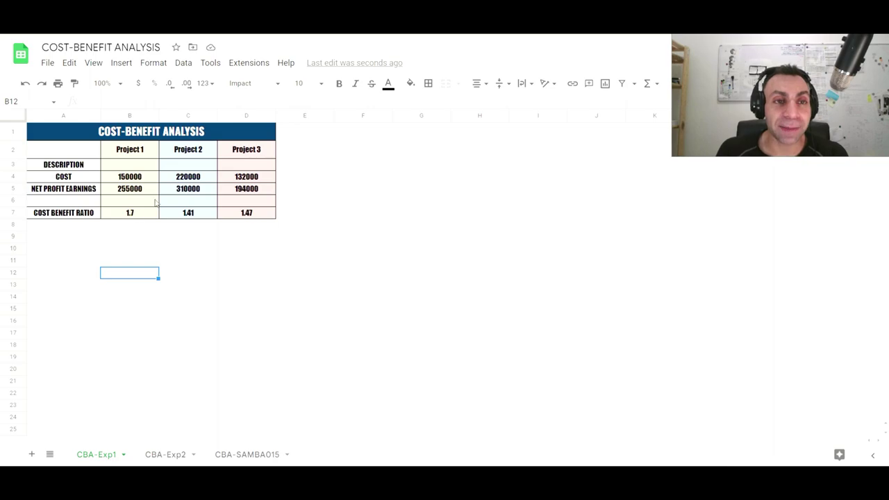
pyautogui.click(243, 217)
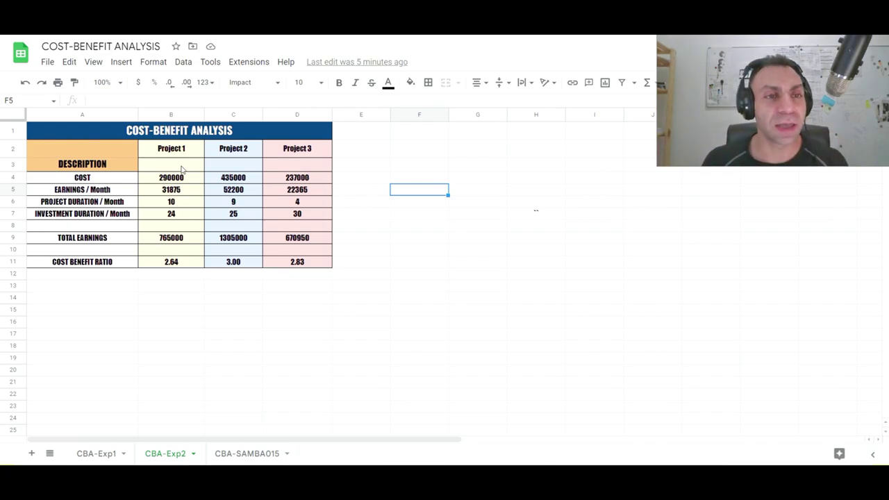
# On the CBA-Exp2 sheet, enter the Project 3 description "Snacks stalls, Children's playground, common area and 1 balls room".
pyautogui.click(102, 456)
pyautogui.click(167, 455)
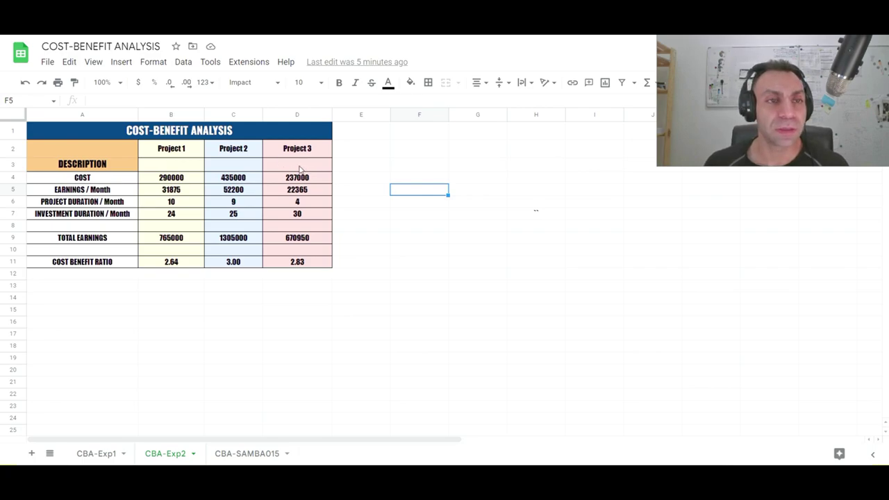
pyautogui.click(300, 169)
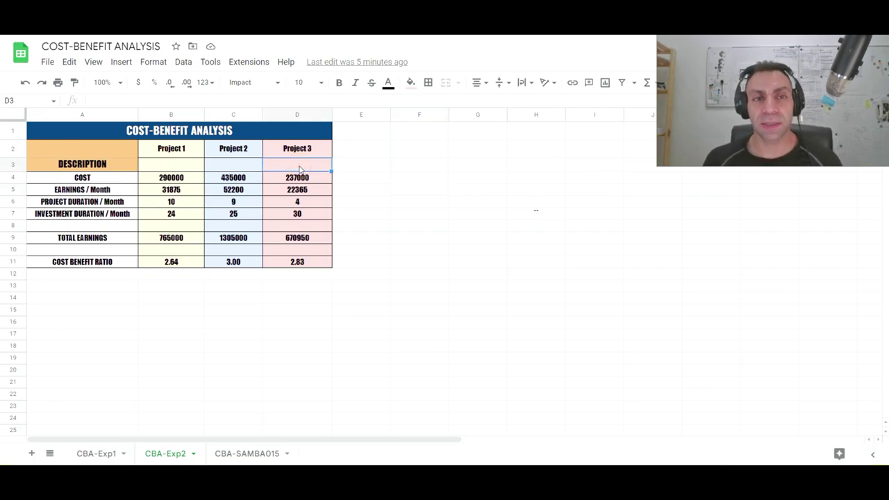
pyautogui.doubleClick(286, 167)
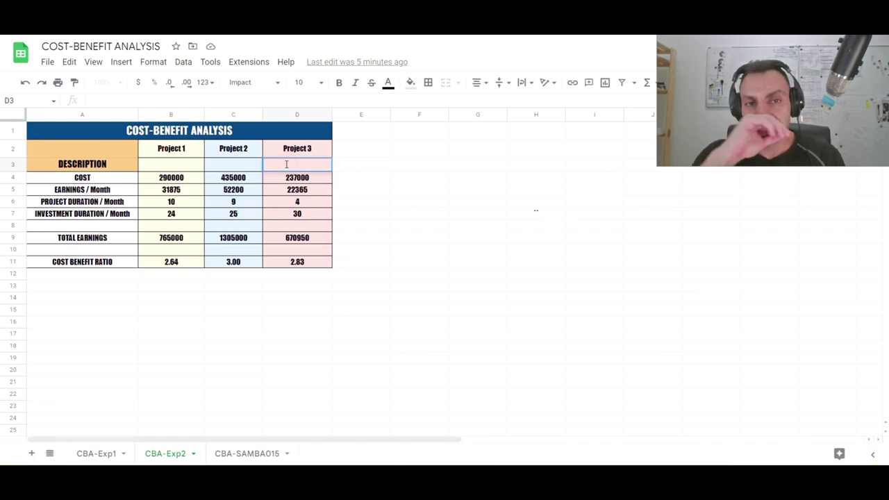
pyautogui.write('Sn')
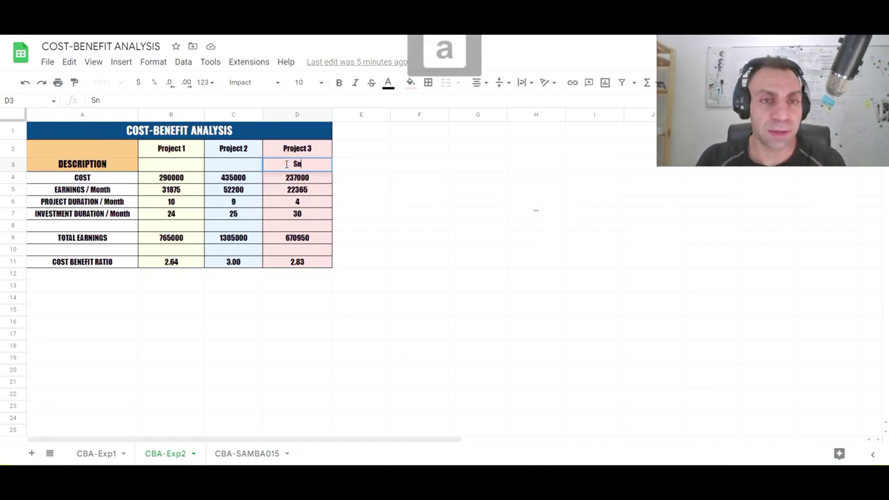
pyautogui.write('acks stalls')
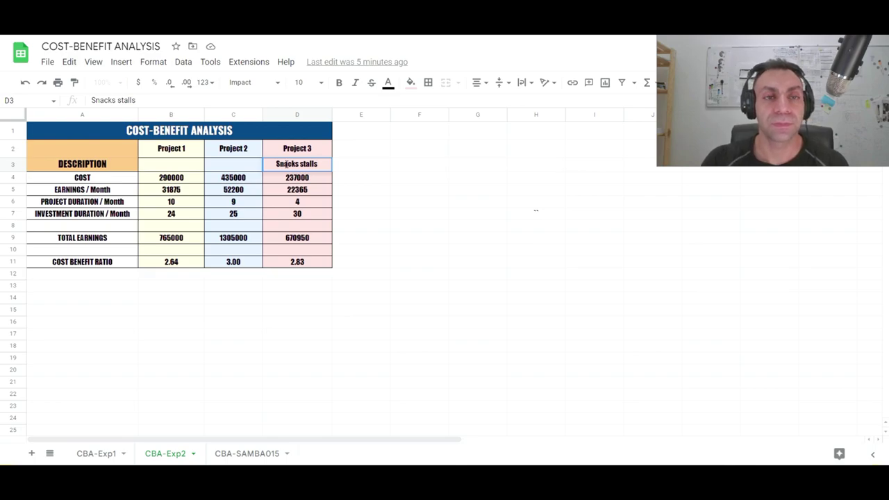
pyautogui.write(', ')
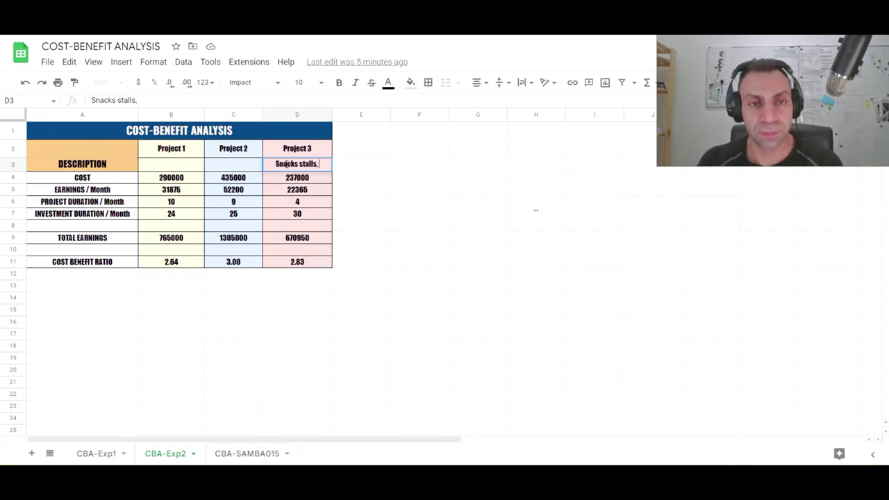
pyautogui.write('Children')
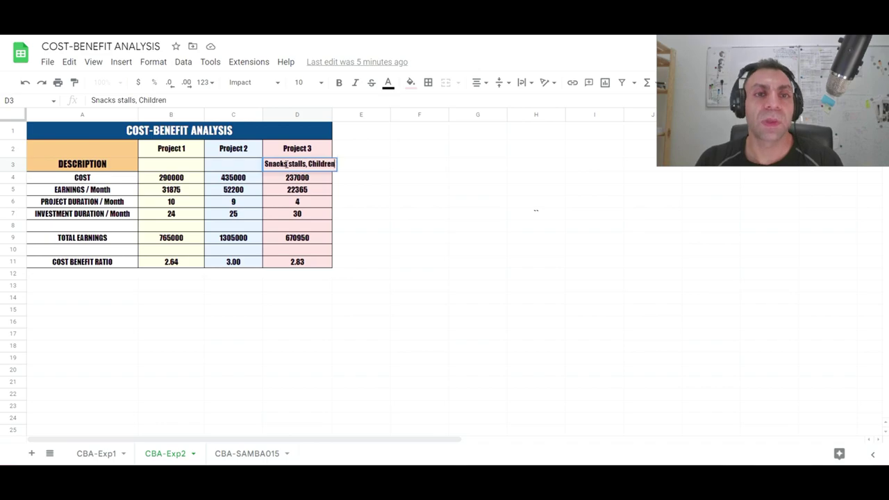
pyautogui.write("'s p")
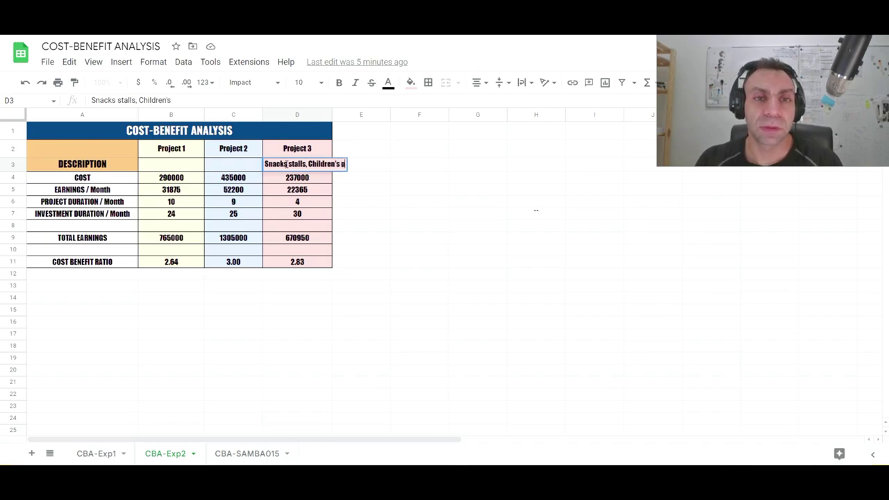
pyautogui.write('layground, ')
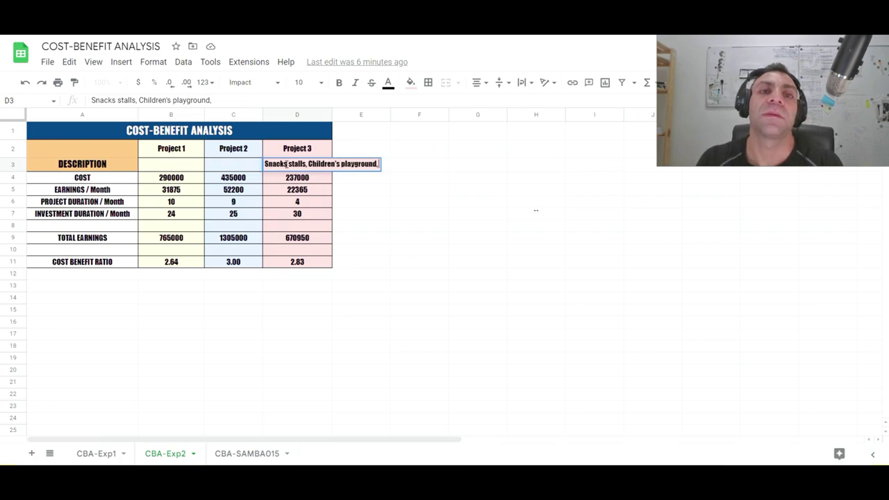
pyautogui.write('common area and')
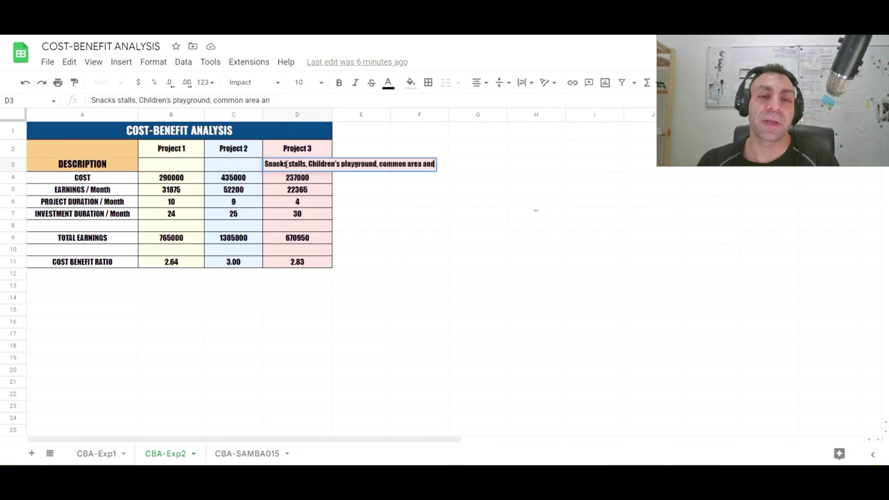
pyautogui.write(' 1 balls room')
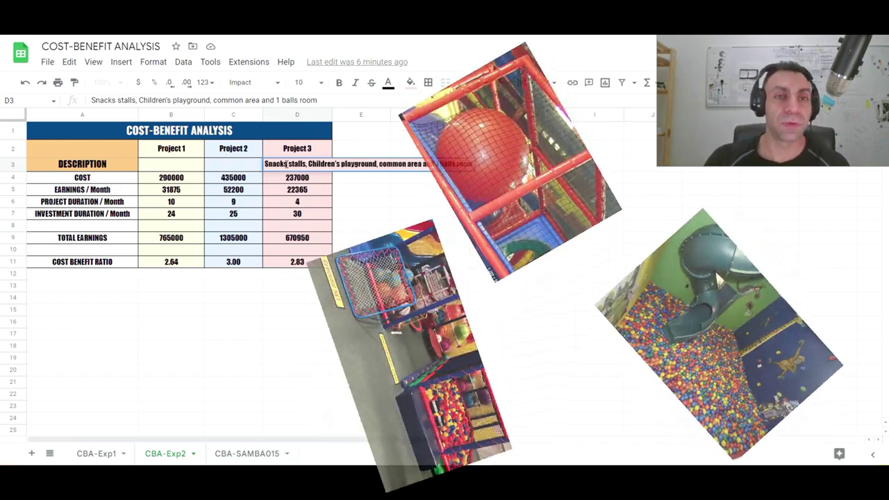
pyautogui.press('Return')
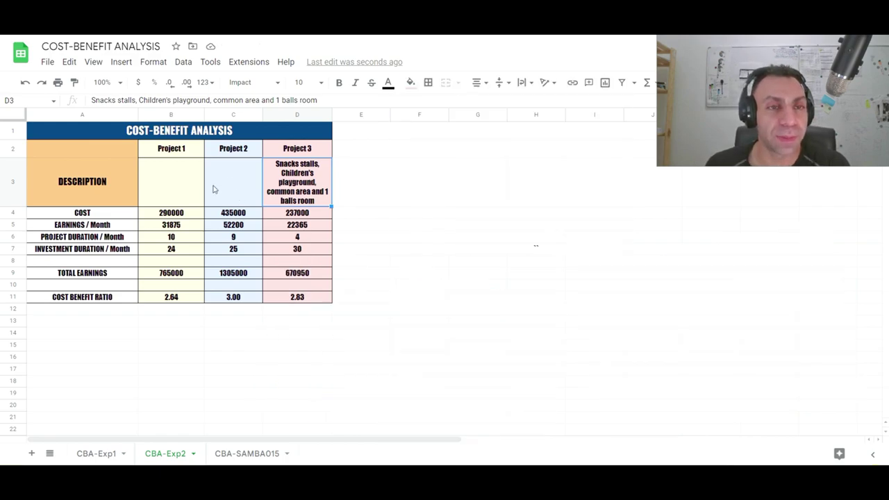
# Enter the Project 1 description "Cafe, restaurant for light meals, outdoor sitting area" in cell B3.
pyautogui.click(179, 179)
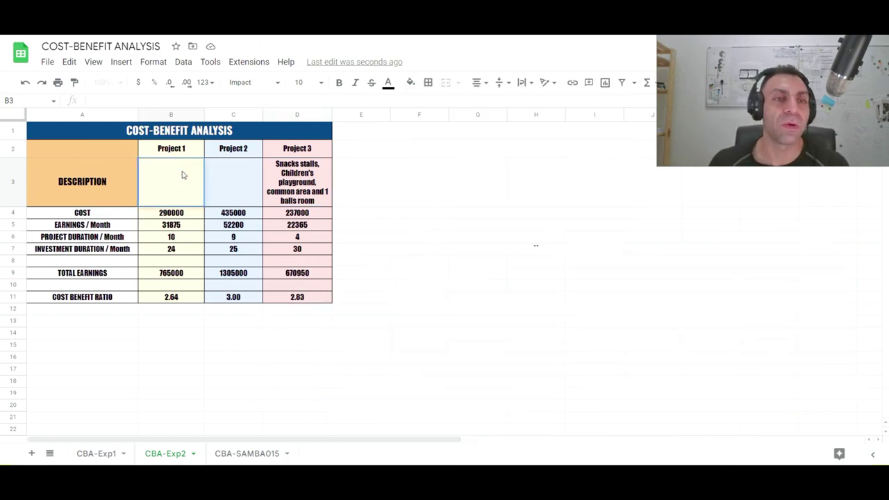
pyautogui.write('Ca')
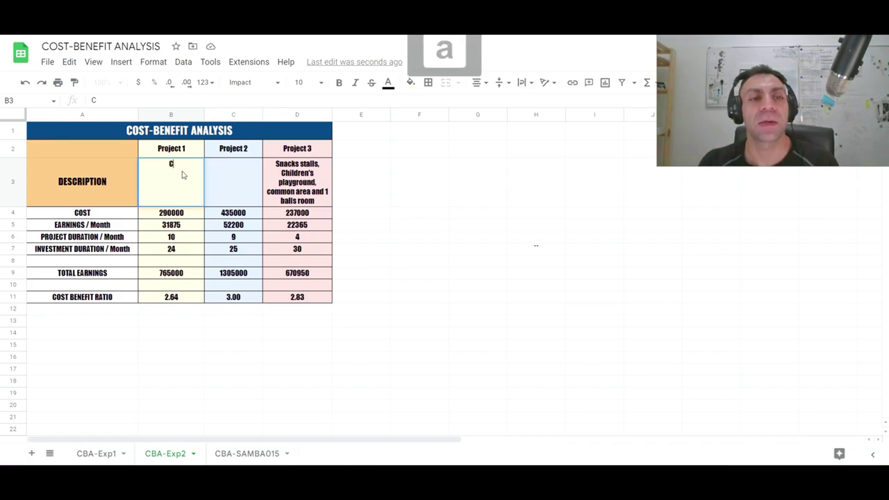
pyautogui.write(',')
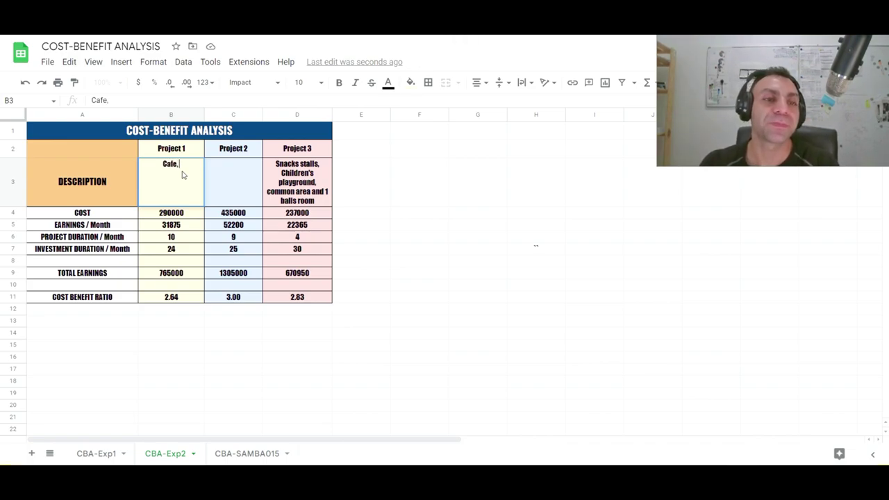
pyautogui.write(' res')
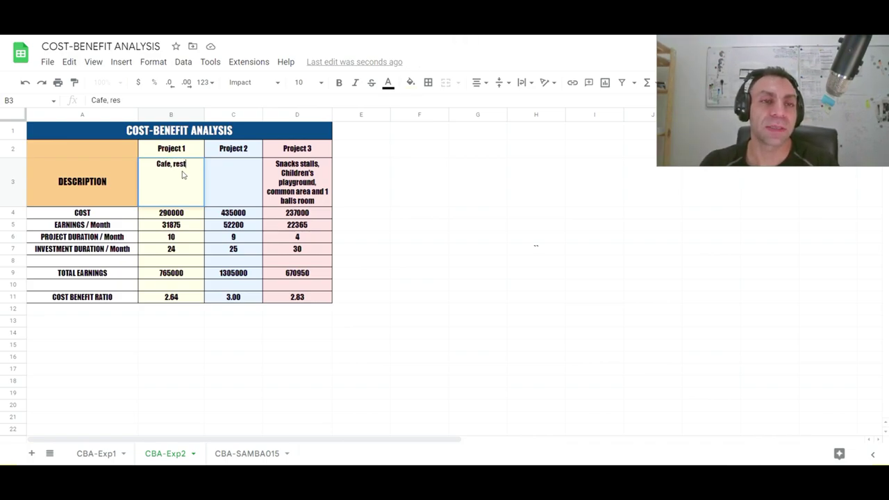
pyautogui.write('taurant for')
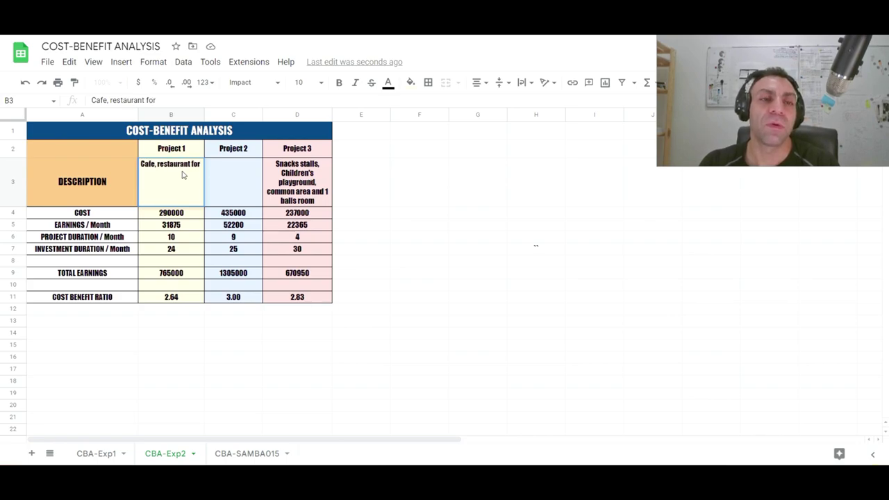
pyautogui.write(' light meals,')
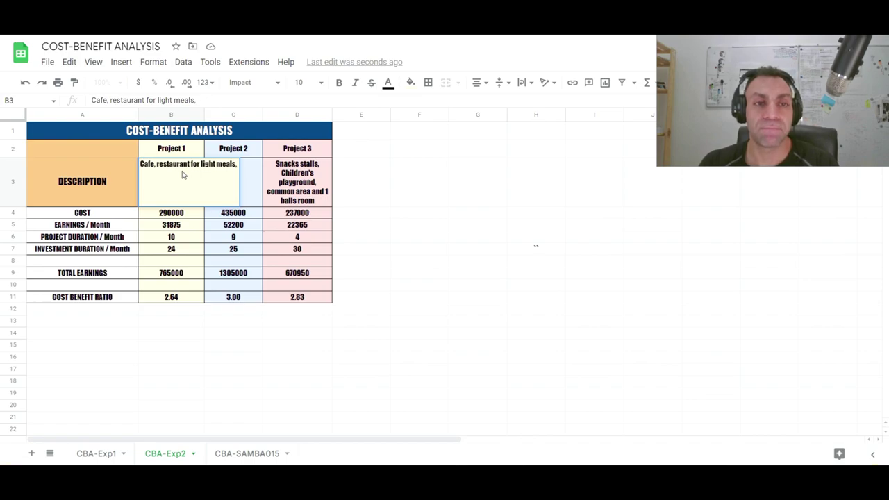
pyautogui.write('outdoor sitting area')
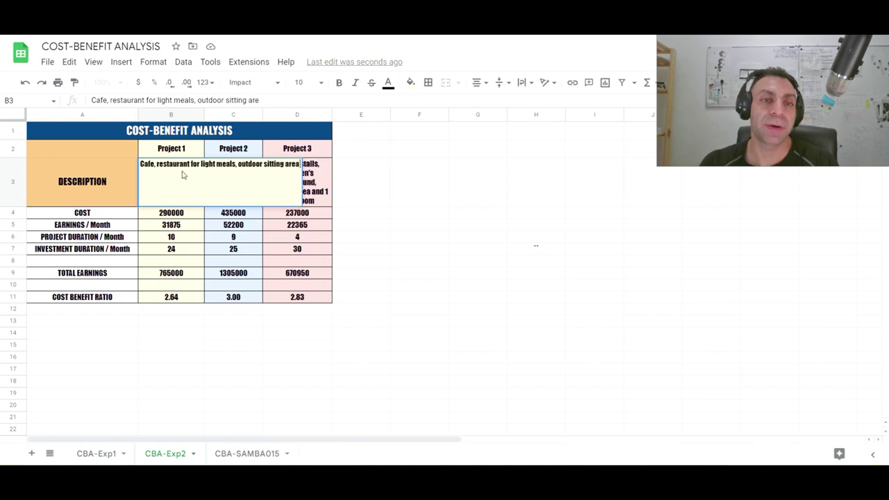
# Change the seating part of the Project 1 description to read "indoor & outdoor sitting areas".
pyautogui.click(238, 164)
pyautogui.write('indoor ')
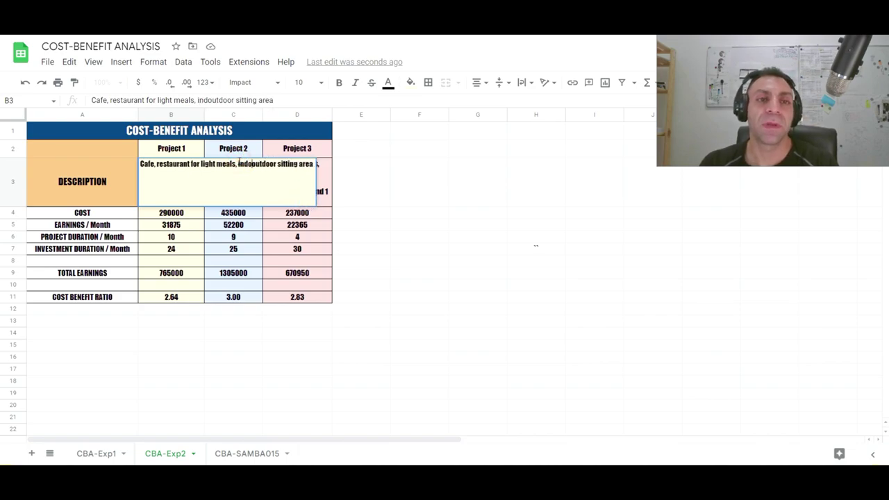
pyautogui.write('& o')
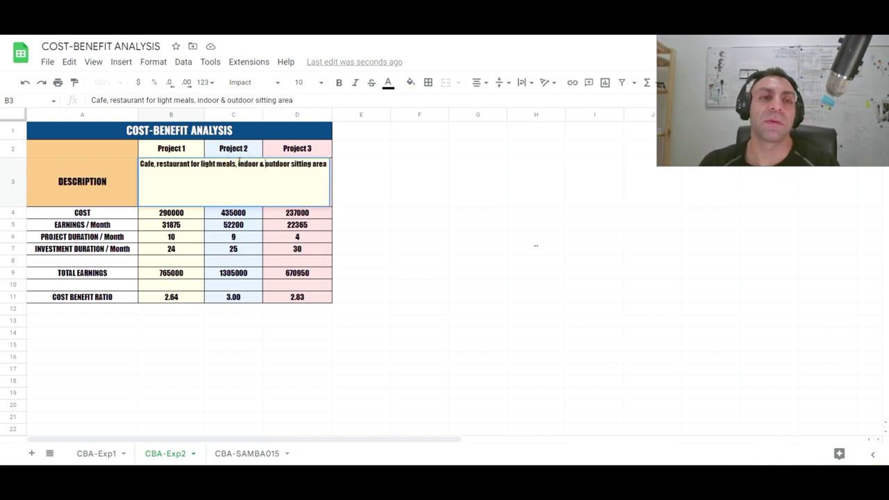
pyautogui.click(330, 164)
pyautogui.write('s')
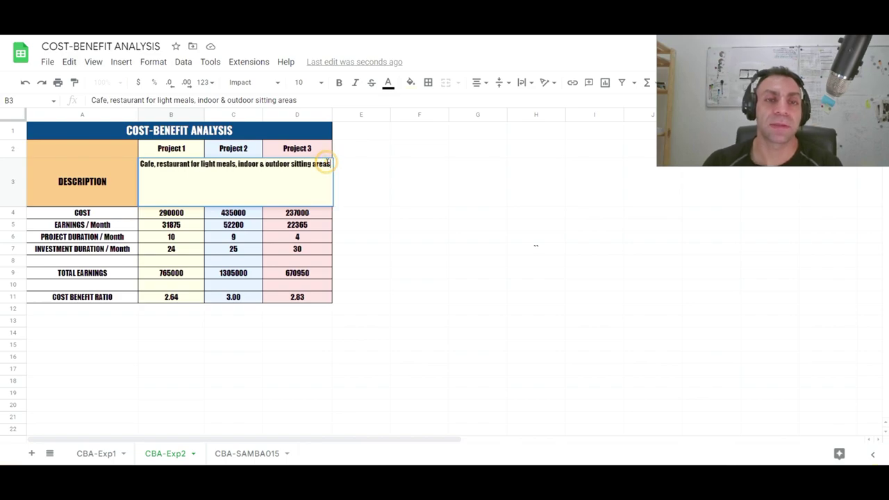
pyautogui.click(393, 184)
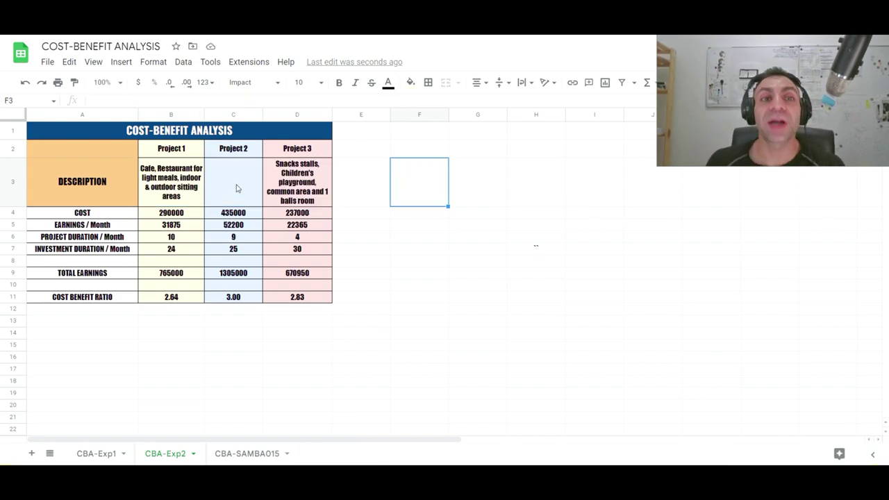
# Enter the Project 2 description "10 Billard tables, bar and snacks restaurant, 2 poker rooms." in cell C3.
pyautogui.click(236, 188)
pyautogui.doubleClick(237, 188)
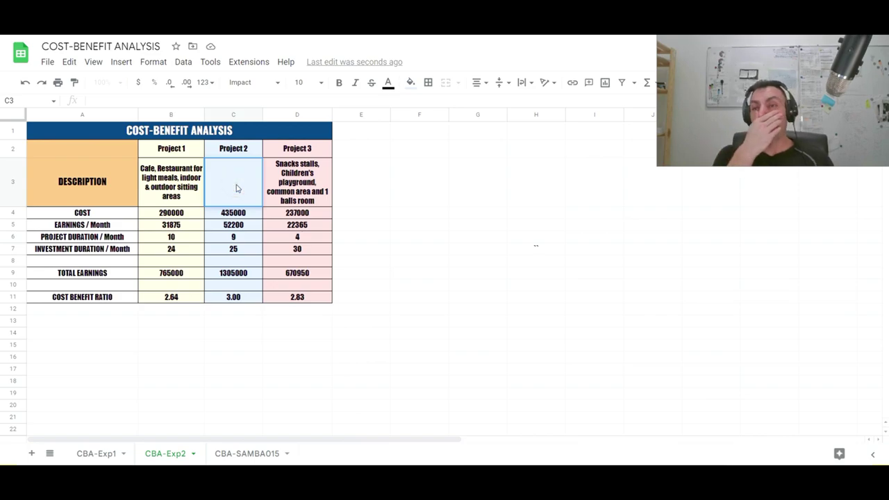
pyautogui.write('10 Bi')
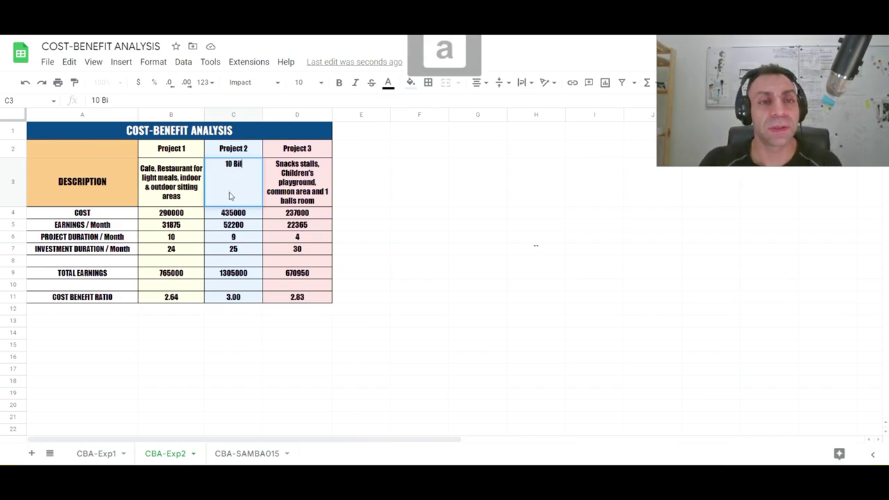
pyautogui.write('llard')
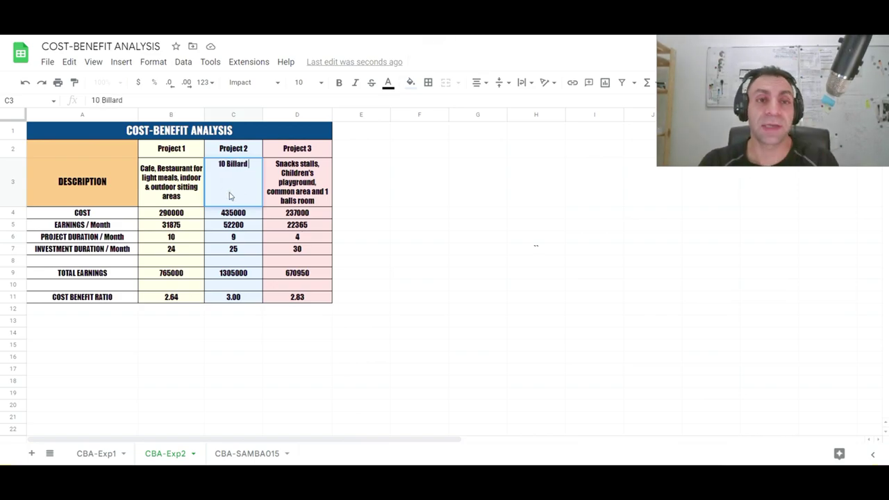
pyautogui.write(' tables, bar')
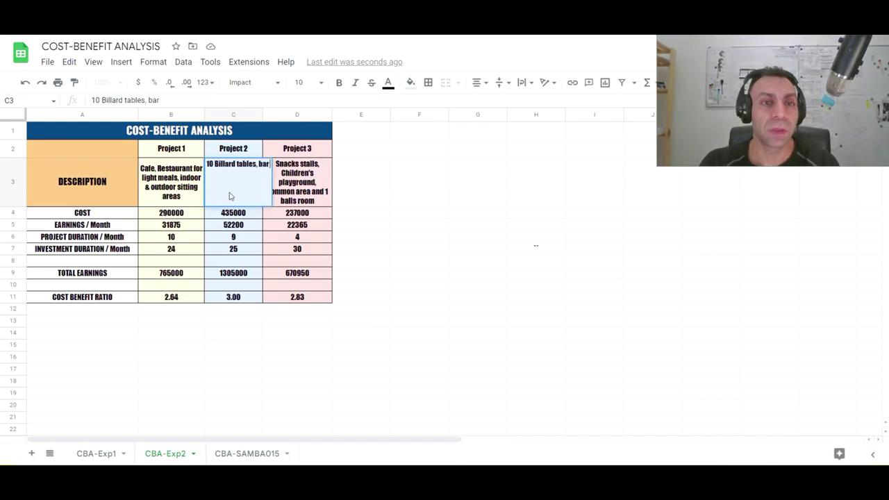
pyautogui.write(' and snacks resu')
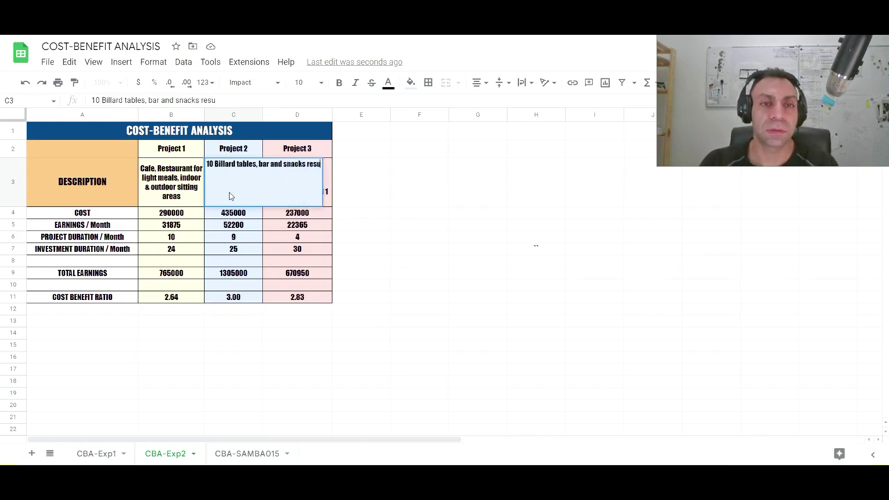
pyautogui.press('BackSpace')
pyautogui.write('taurant,')
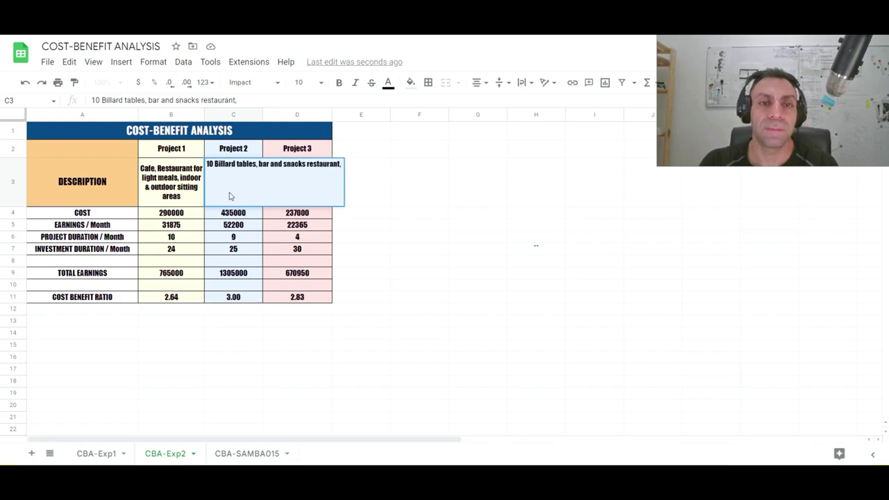
pyautogui.write(' 2')
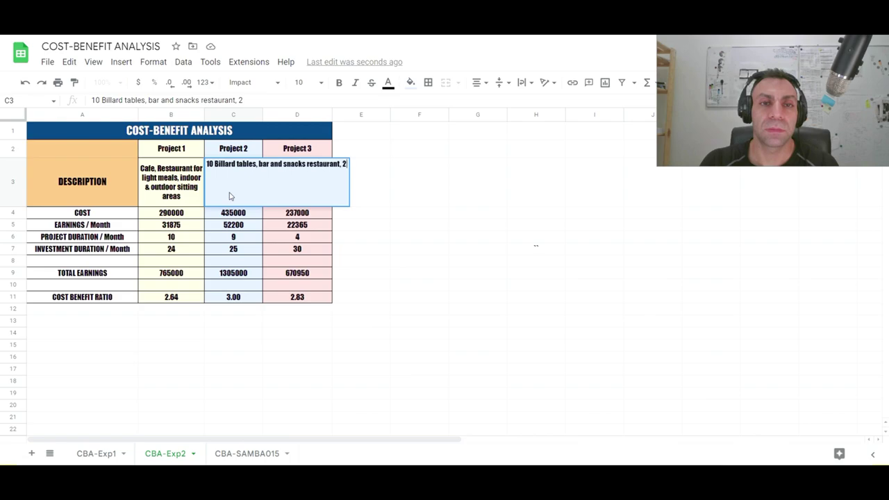
pyautogui.write(' poker rooms.')
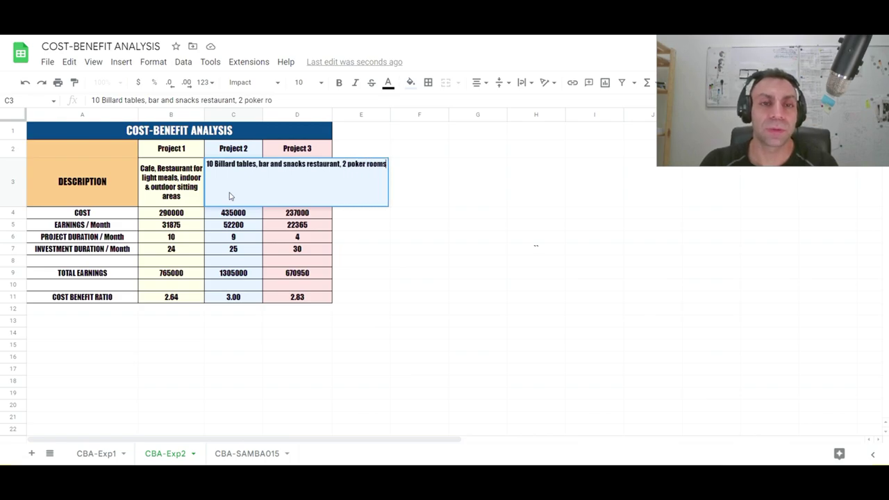
# Insert "and" before "2 poker rooms" in the Project 2 description.
pyautogui.click(343, 164)
pyautogui.write('and')
pyautogui.click(464, 178)
pyautogui.click(257, 182)
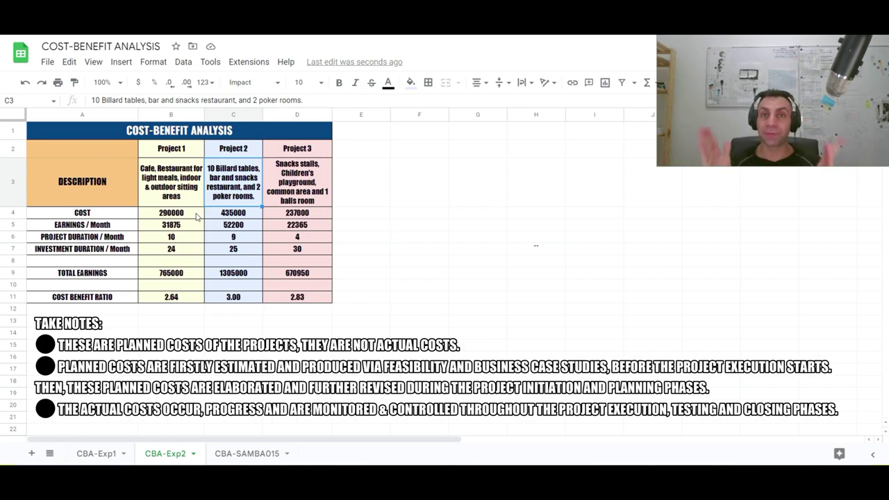
# Review the planned costs of Project 2 and Project 3 in the cost row.
pyautogui.press('Down')
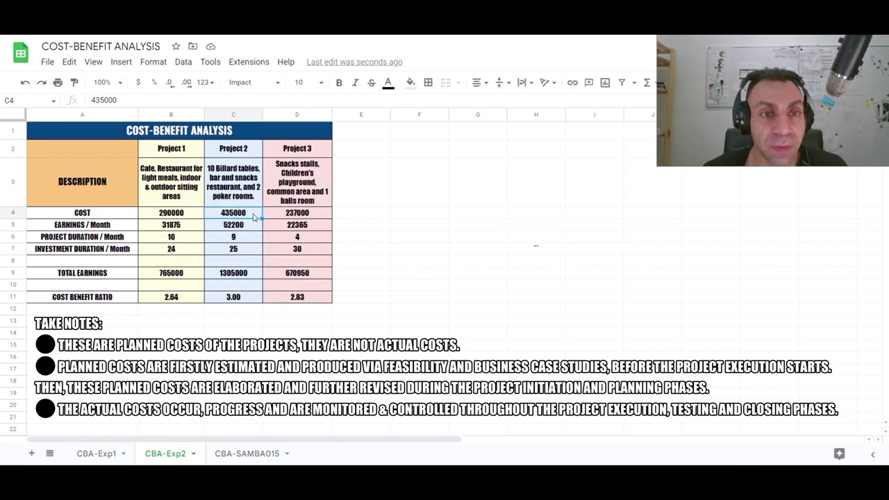
pyautogui.click(302, 152)
pyautogui.click(303, 217)
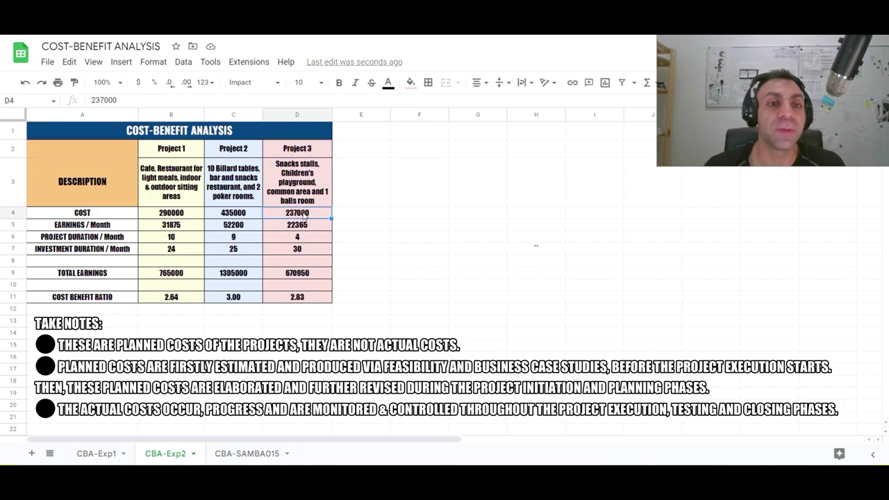
# Examine the monthly earnings, project duration and investment duration rows across the three projects.
pyautogui.click(50, 227)
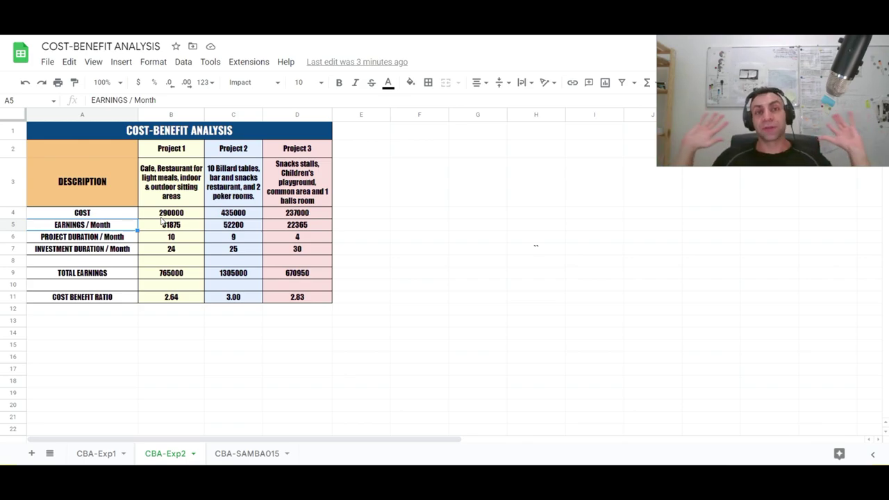
pyautogui.press('Down')
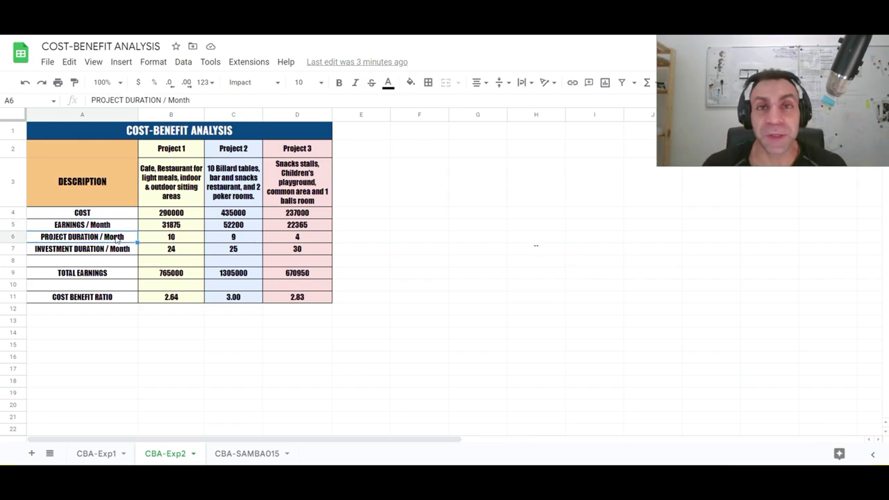
pyautogui.moveTo(162, 236); pyautogui.dragTo(297, 237)
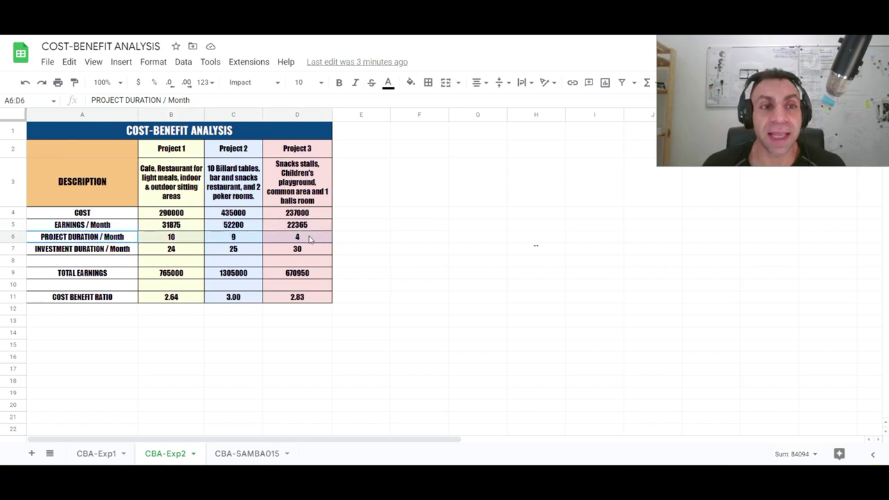
pyautogui.click(162, 237)
pyautogui.click(229, 239)
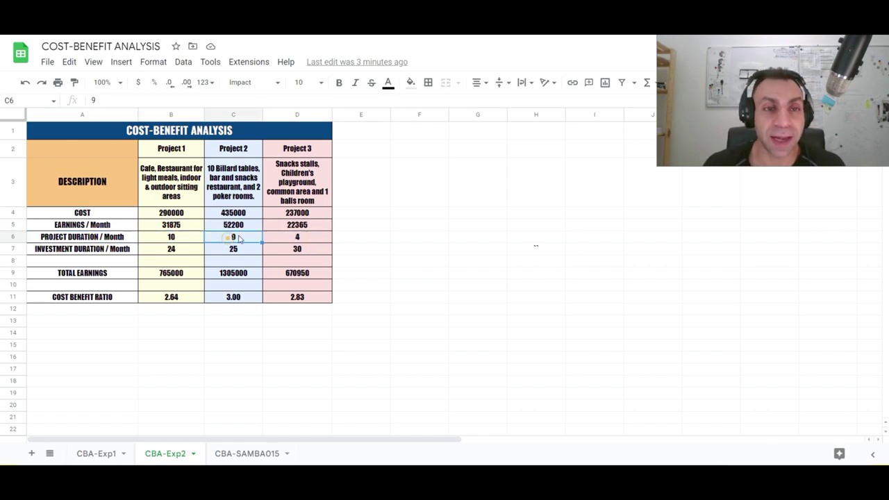
pyautogui.click(278, 239)
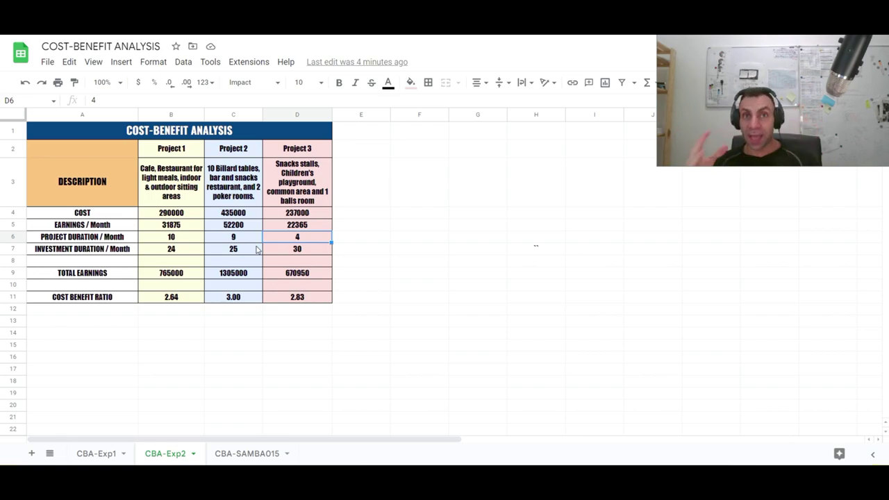
pyautogui.click(11, 246)
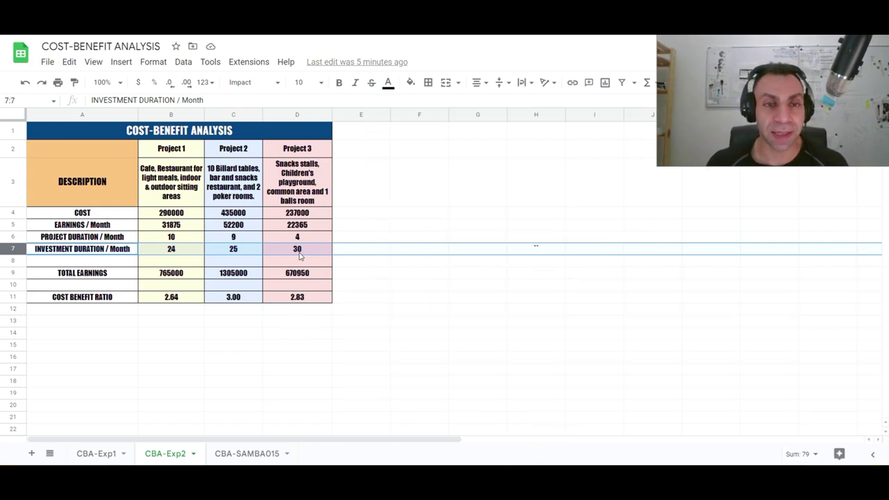
# Add Project 3's investment and project durations in D14 with =D7+D6, and fill the formula across to B14.
pyautogui.click(291, 334)
pyautogui.write('=')
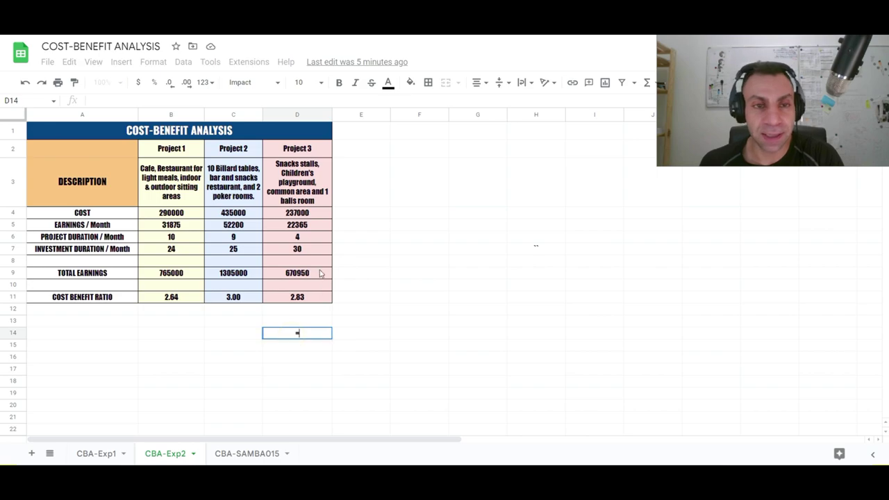
pyautogui.click(299, 248)
pyautogui.write('+')
pyautogui.click(297, 237)
pyautogui.press('Return')
pyautogui.click(396, 246)
pyautogui.click(298, 334)
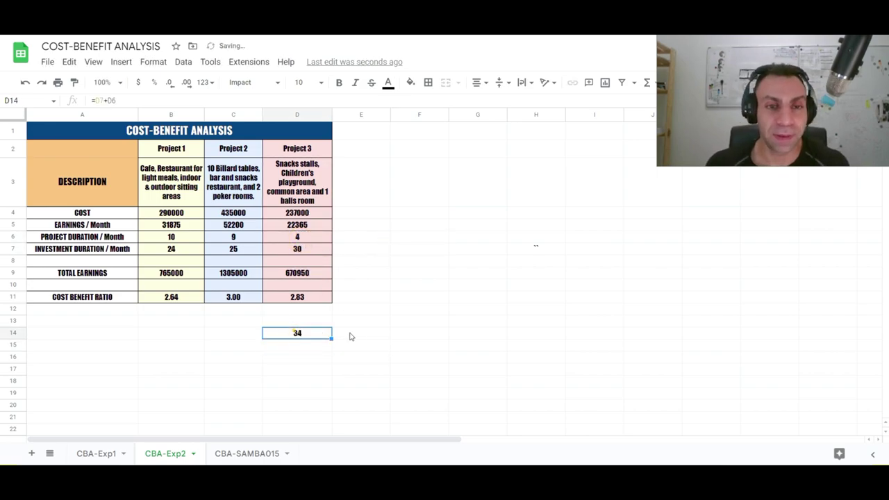
pyautogui.moveTo(330, 338); pyautogui.dragTo(194, 341)
pyautogui.click(378, 312)
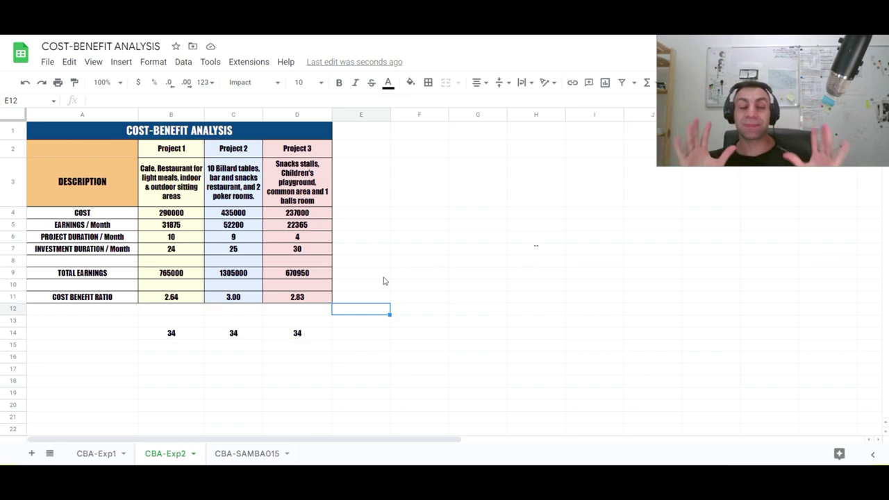
# Clear the temporary duration sums in row 14 and return to the investment duration label.
pyautogui.moveTo(335, 323); pyautogui.dragTo(173, 361)
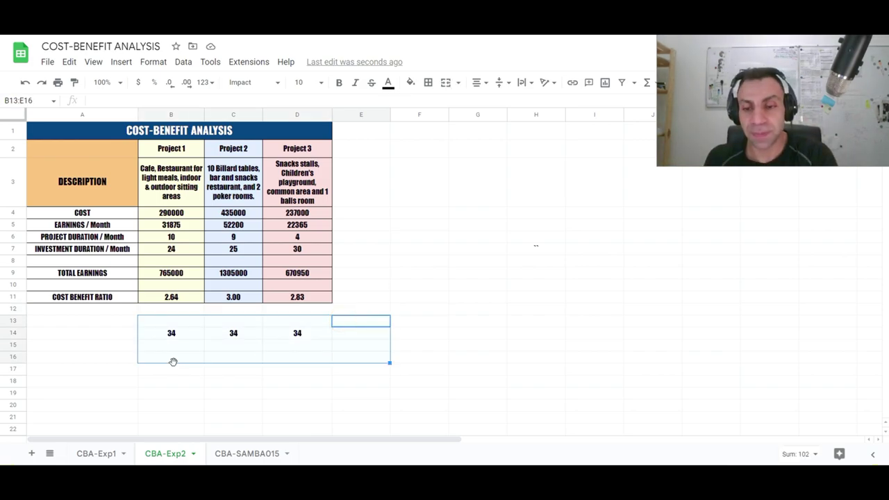
pyautogui.press('Delete')
pyautogui.click(129, 250)
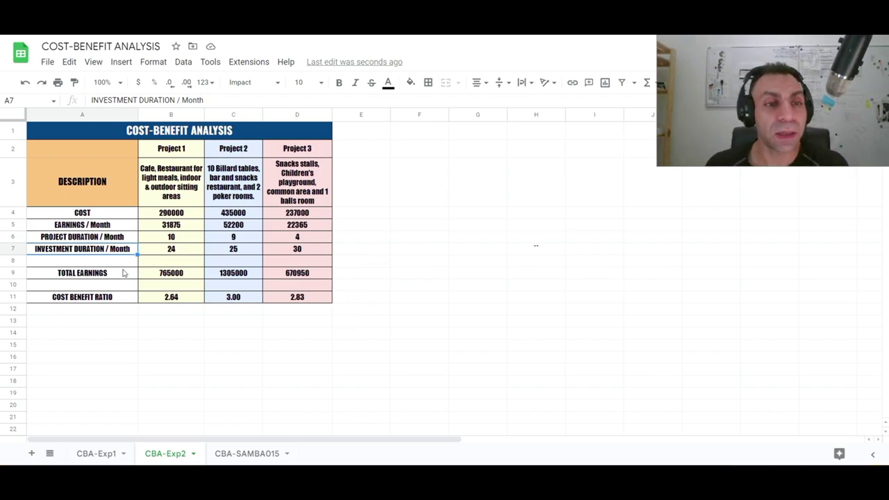
# Re-enter the Project 3 total earnings formula in D9 as monthly earnings times investment duration, =D5*D7.
pyautogui.doubleClick(313, 273)
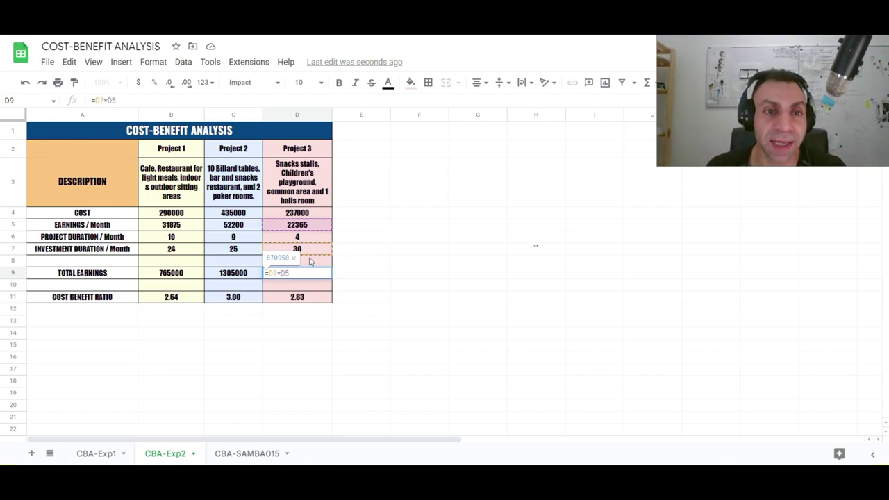
pyautogui.press('Escape')
pyautogui.write('=')
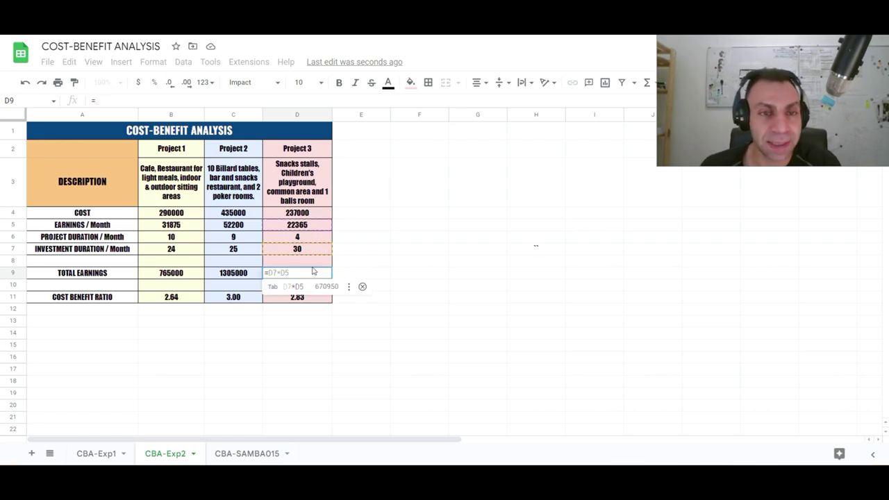
pyautogui.click(303, 226)
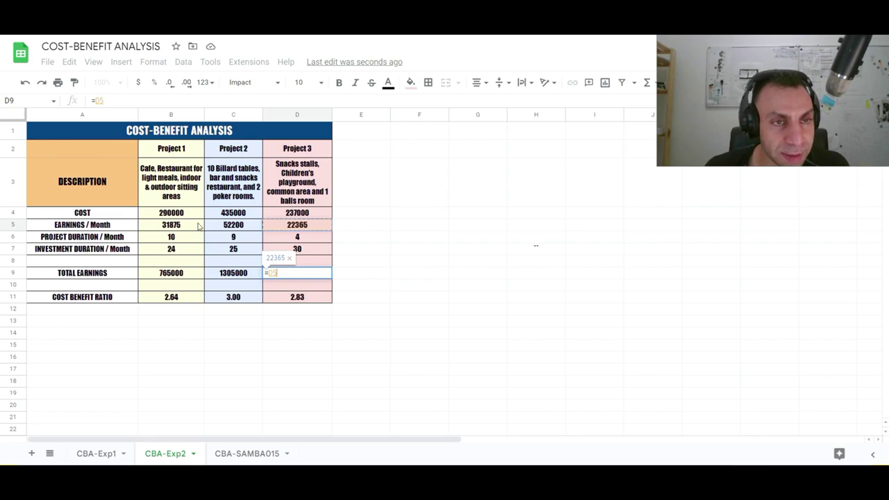
pyautogui.write('*')
pyautogui.click(313, 250)
pyautogui.press('Return')
pyautogui.click(313, 253)
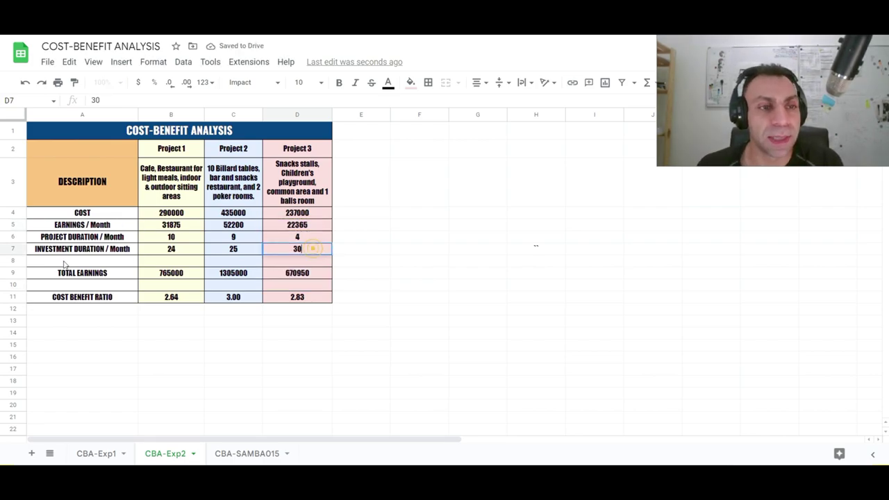
# Inspect the total earnings formulas of Project 2 and Project 1 without editing them.
pyautogui.doubleClick(240, 278)
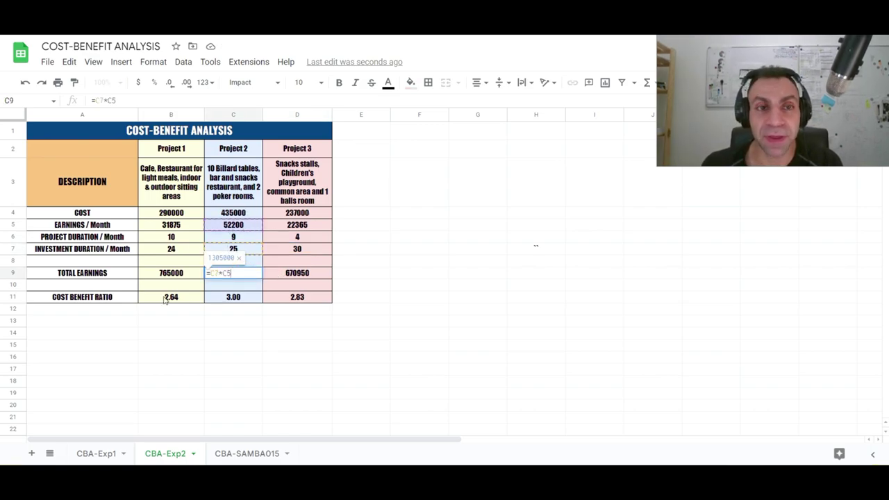
pyautogui.click(172, 274)
pyautogui.doubleClick(172, 275)
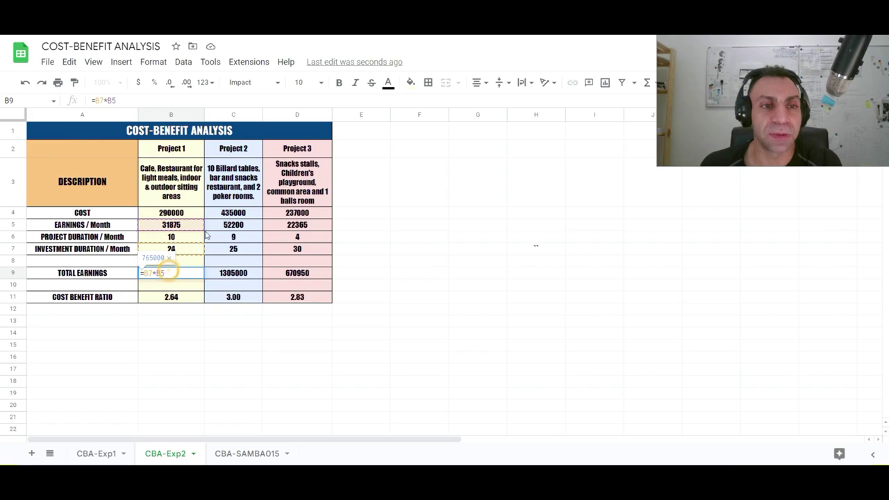
pyautogui.press('Escape')
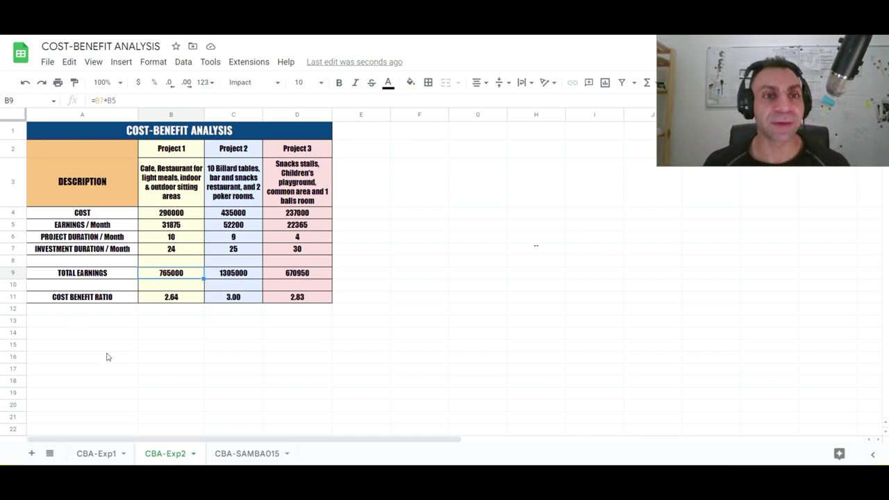
# Inspect the cost benefit ratio formula for Project 2 in C11, leaving it unedited.
pyautogui.click(100, 302)
pyautogui.doubleClick(234, 298)
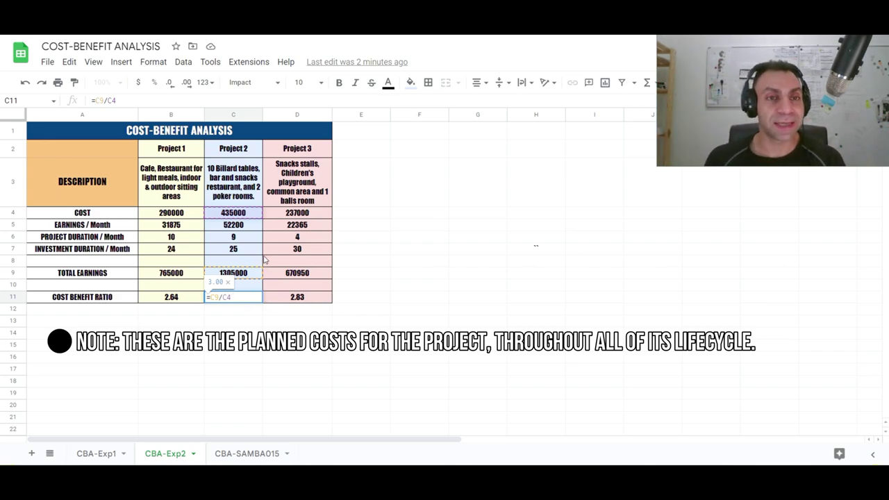
pyautogui.click(355, 309)
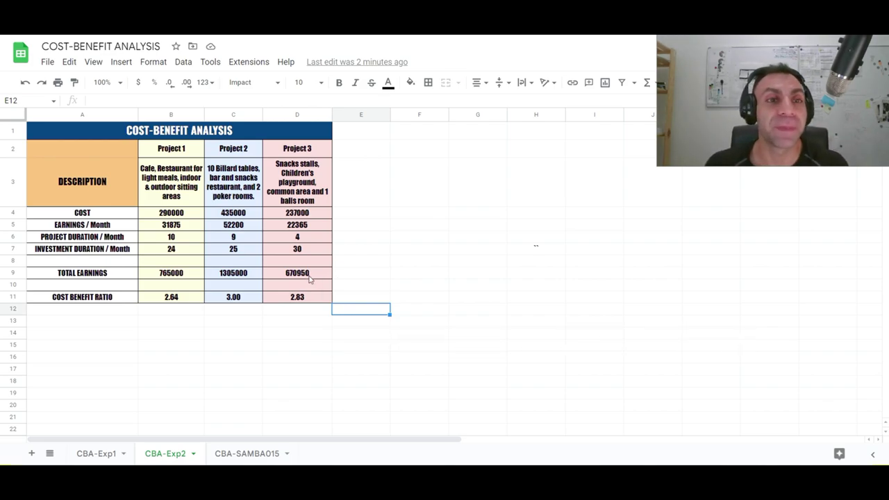
# Merge the blank cells A8:D8 above total earnings and reduce the height of row 8.
pyautogui.moveTo(282, 266); pyautogui.dragTo(112, 261)
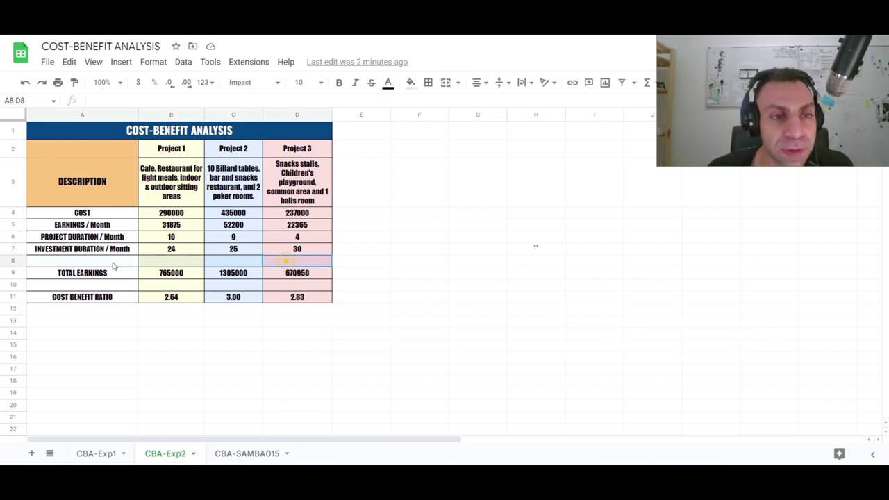
pyautogui.click(446, 82)
pyautogui.moveTo(14, 271); pyautogui.dragTo(14, 258)
# Merge the blank cells A10:D10 above the cost benefit ratio and shrink row 10 into a thin separator.
pyautogui.click(301, 269)
pyautogui.moveTo(302, 278); pyautogui.dragTo(77, 280)
pyautogui.click(446, 82)
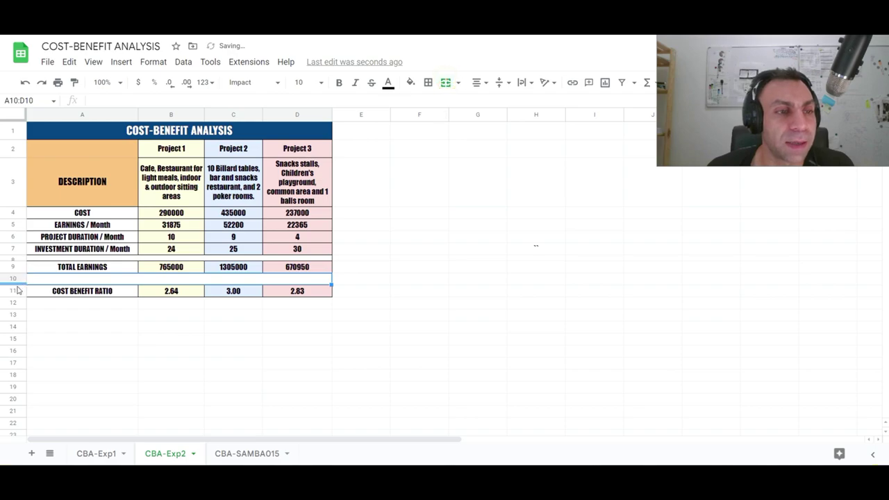
pyautogui.moveTo(15, 285); pyautogui.dragTo(14, 257)
pyautogui.click(588, 198)
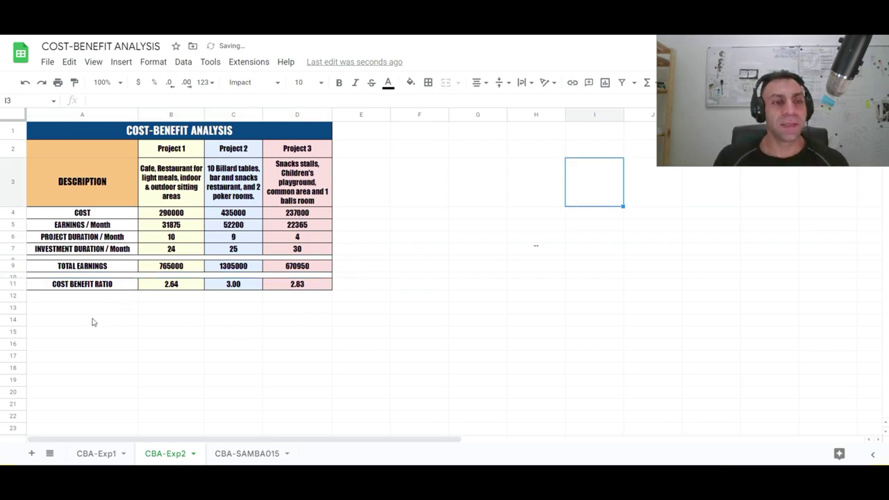
pyautogui.click(121, 335)
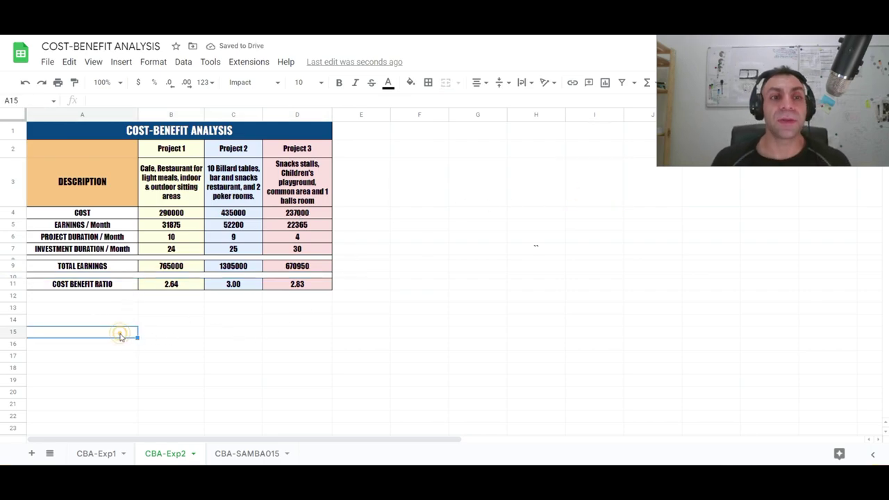
# Label cell A15 below the comparison table as TOTAL NET PROFIT.
pyautogui.write('TOTAL')
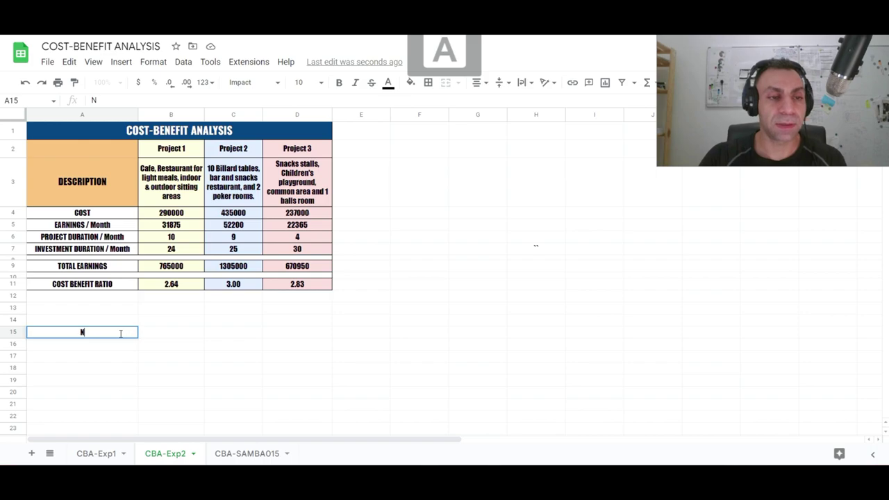
pyautogui.write(' NET PROFIT')
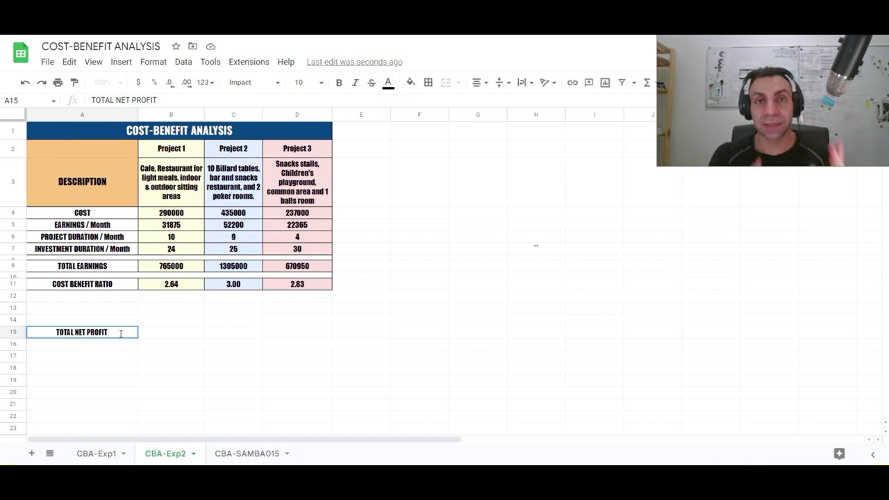
pyautogui.click(182, 336)
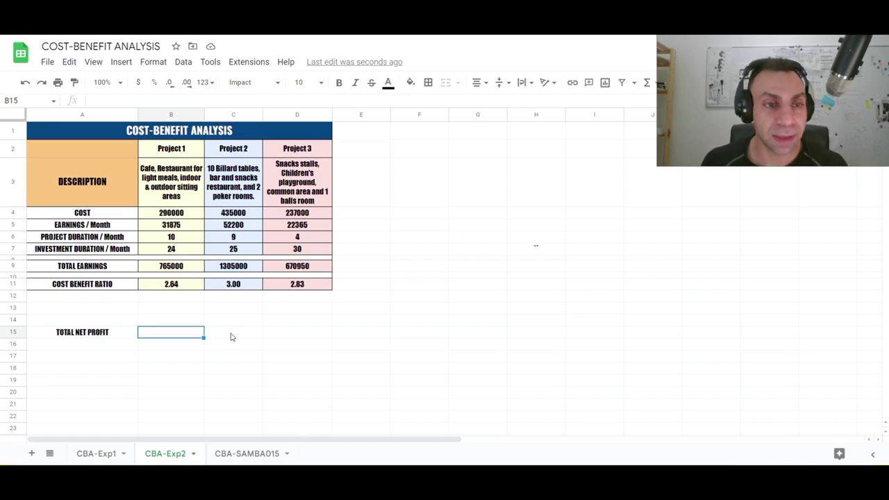
pyautogui.click(92, 335)
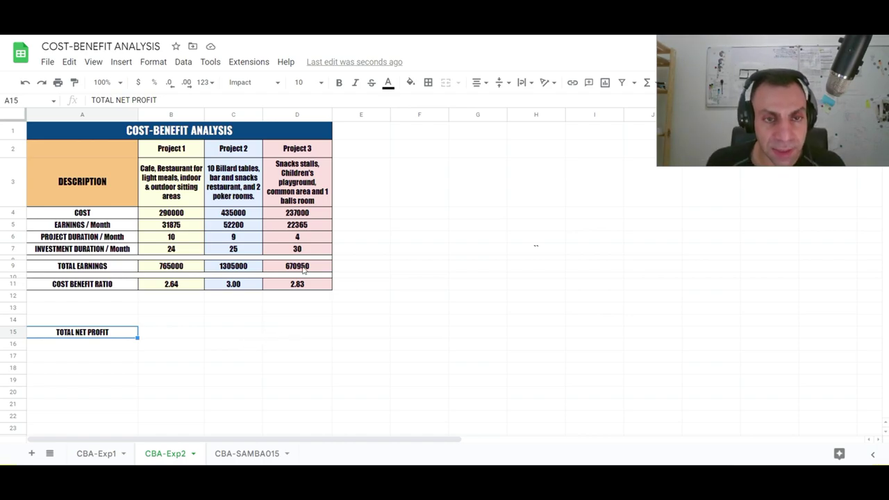
# Calculate Project 3's total net profit in D15 by subtracting its cost from its total earnings with =D9-D4.
pyautogui.click(278, 331)
pyautogui.write('=')
pyautogui.click(289, 268)
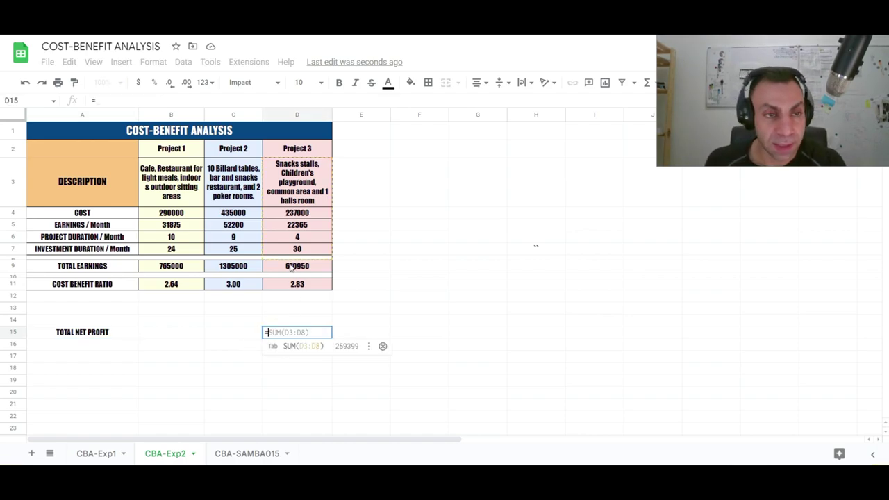
pyautogui.write('-')
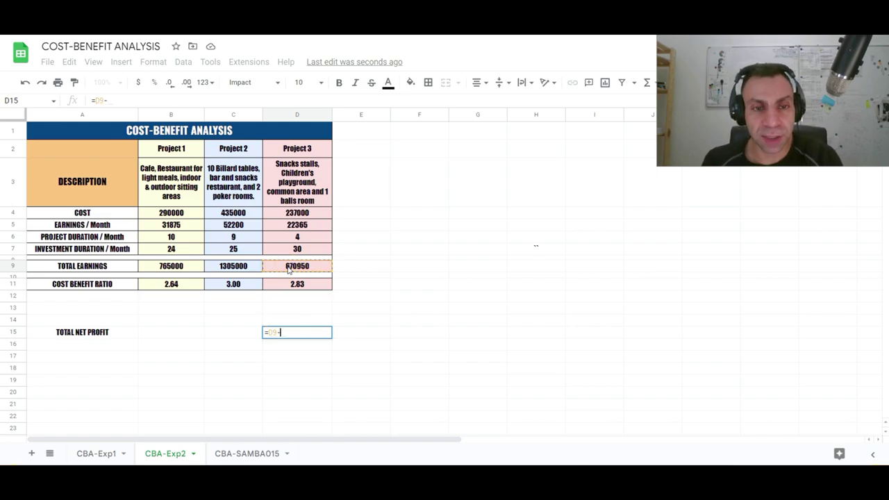
pyautogui.click(295, 215)
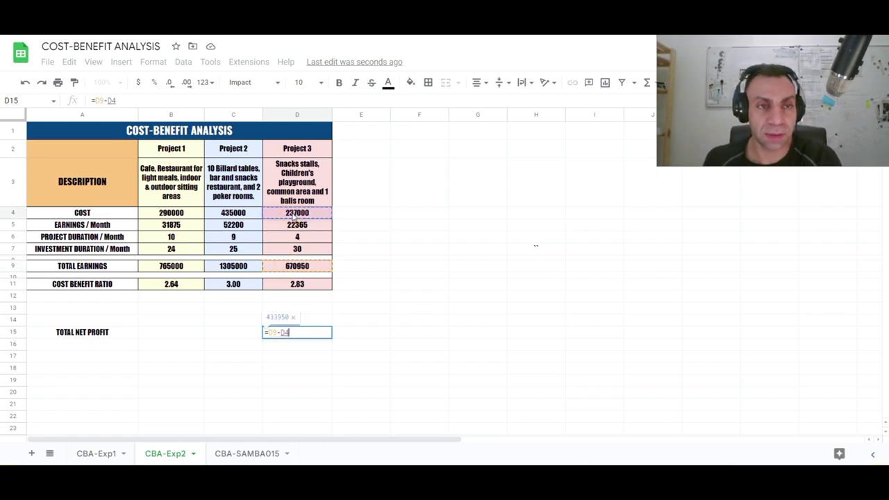
pyautogui.press('Return')
# Fill the total net profit formula from D15 across to C15 and B15 for Projects 2 and 1.
pyautogui.click(354, 310)
pyautogui.click(314, 336)
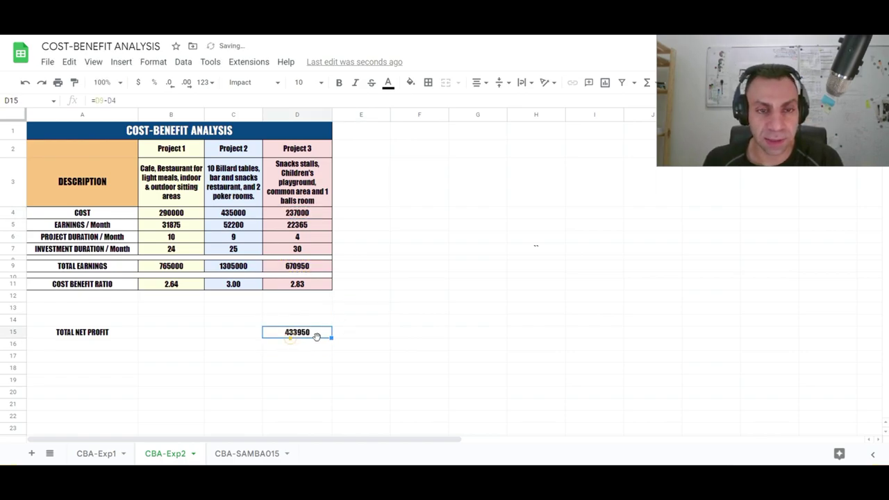
pyautogui.moveTo(332, 340); pyautogui.dragTo(167, 336)
pyautogui.click(395, 264)
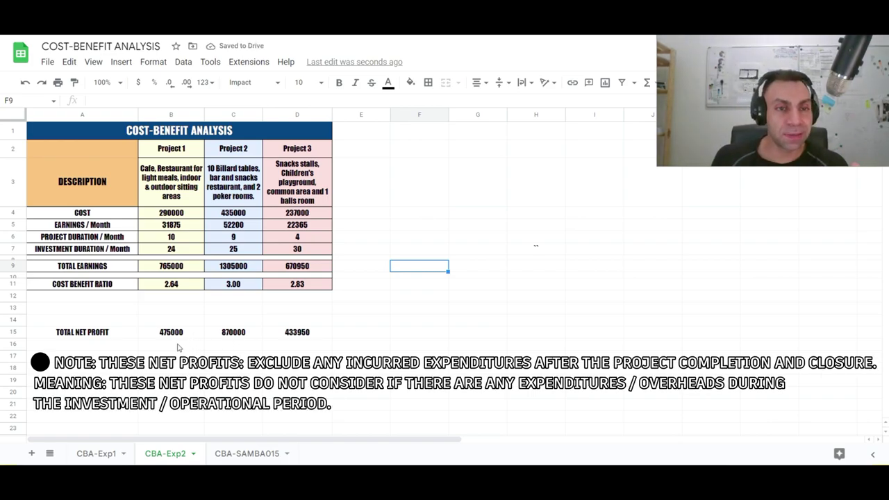
# Label cell A16, below the total net profit label, as MONTHLY NET PROFIT.
pyautogui.click(117, 347)
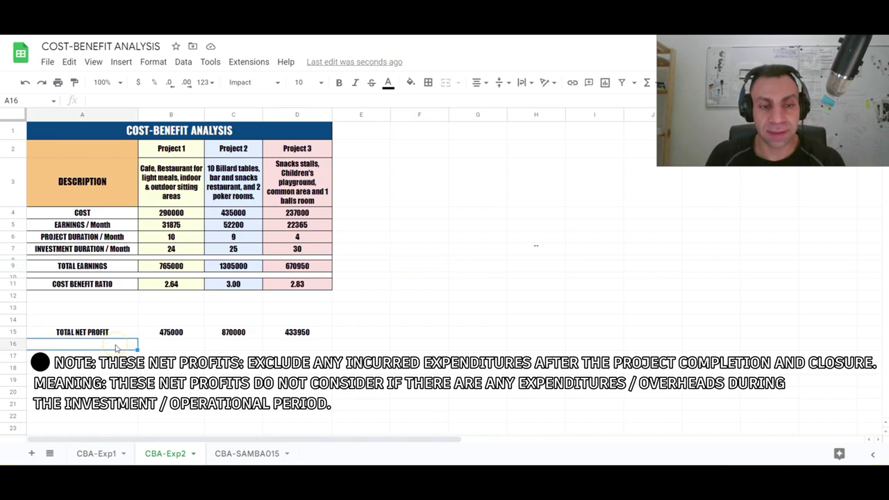
pyautogui.press('BackSpace')
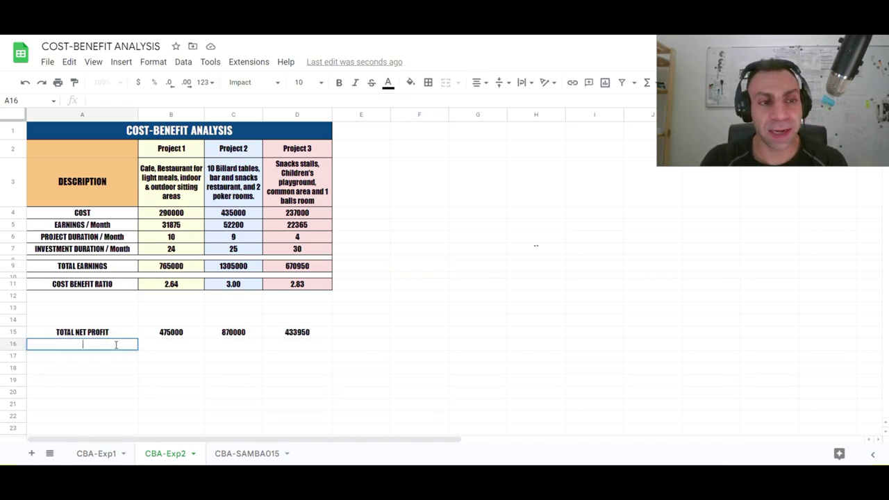
pyautogui.write('md')
pyautogui.press('capslock')
pyautogui.press('BackSpace')
pyautogui.press('BackSpace')
pyautogui.write('MON')
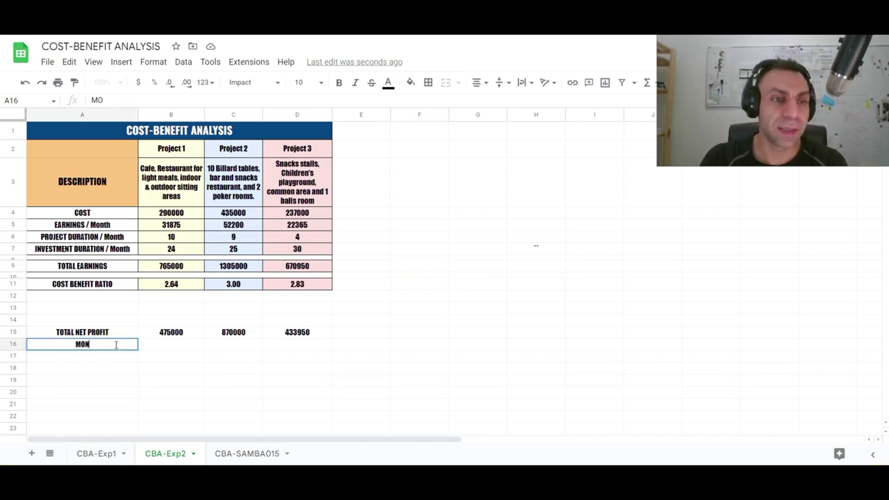
pyautogui.write('THLY NET PROFIT')
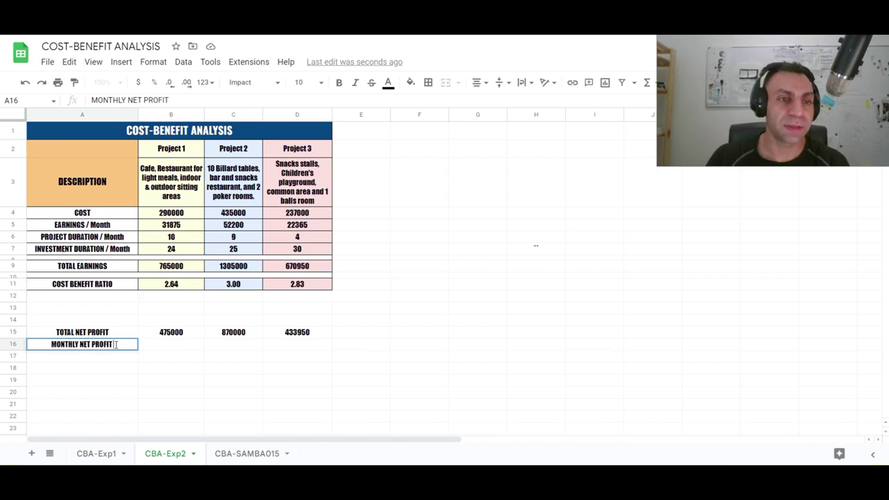
pyautogui.click(257, 381)
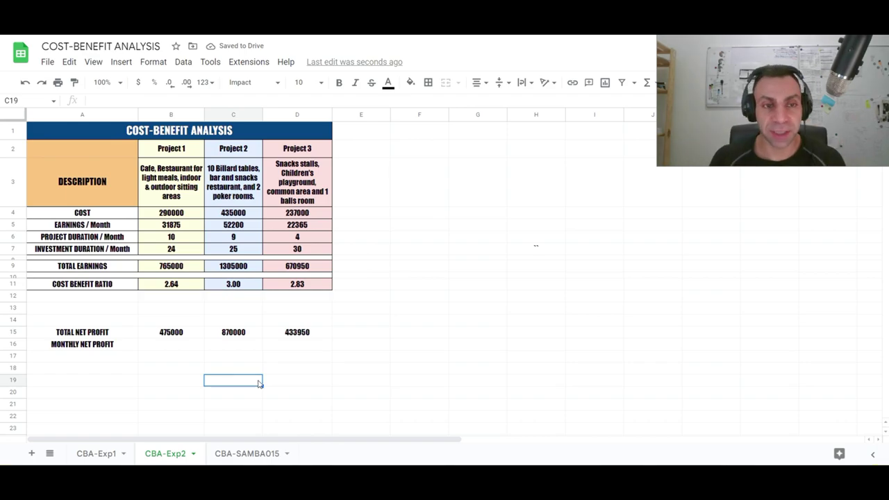
# Calculate Project 3's monthly net profit in D16 by dividing total net profit by investment duration with =D15/D7.
pyautogui.click(292, 342)
pyautogui.write('=')
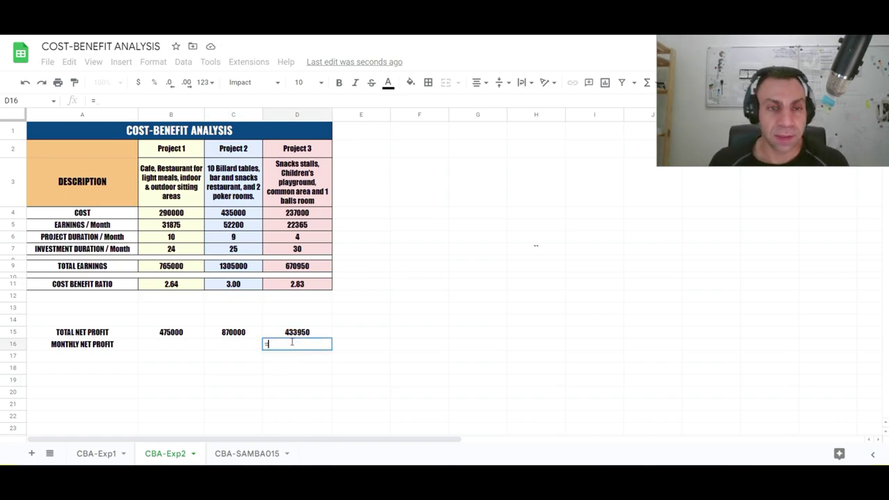
pyautogui.click(296, 332)
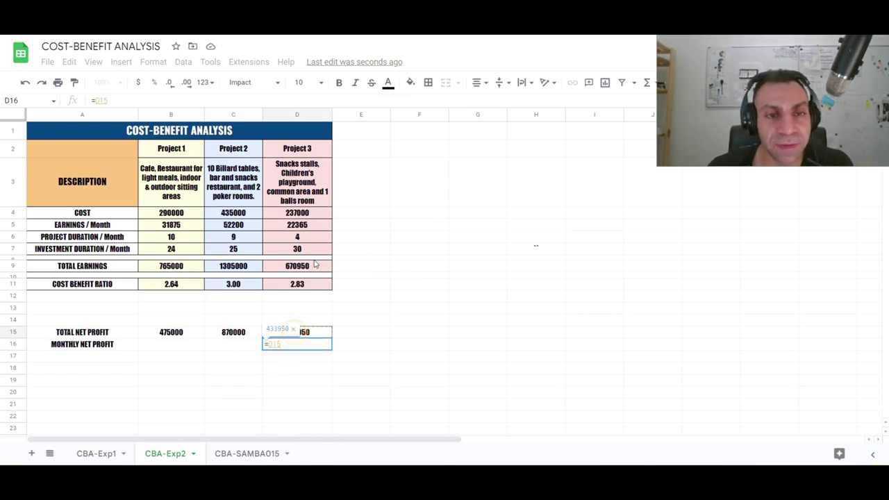
pyautogui.write('/')
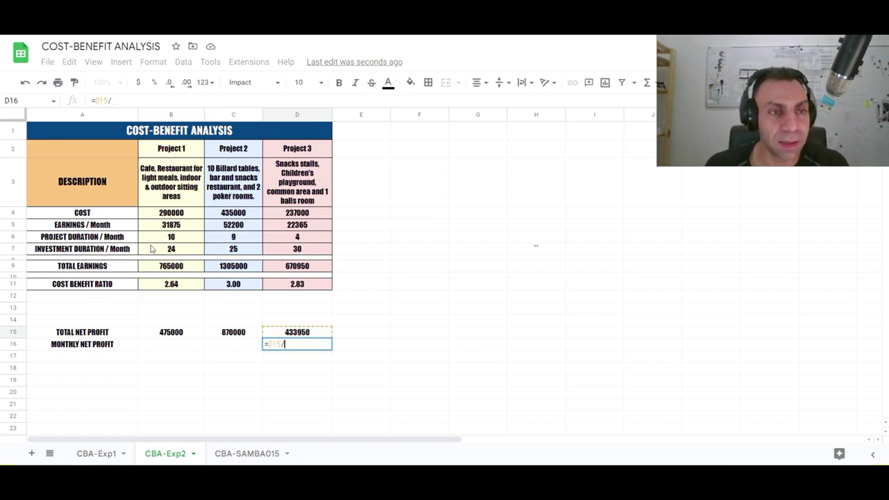
pyautogui.click(299, 249)
pyautogui.press('Return')
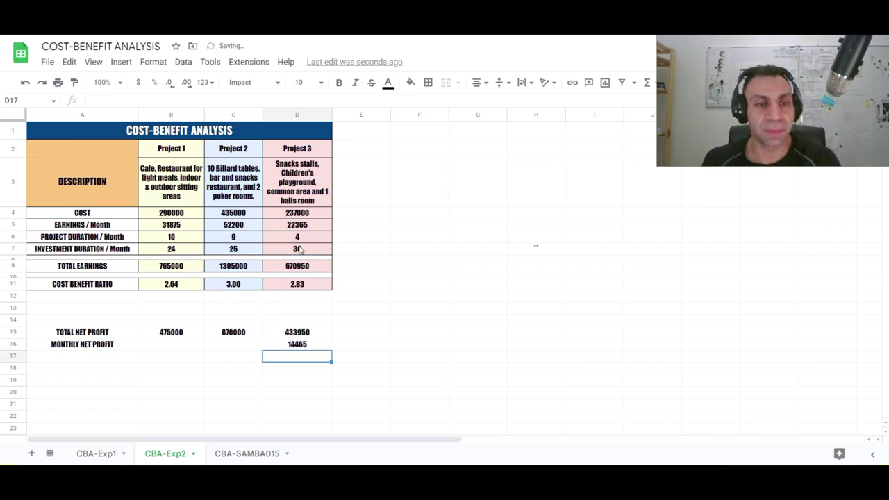
# Fill the monthly net profit formula from D16 across to C16 and B16 for Projects 2 and 1.
pyautogui.click(240, 346)
pyautogui.click(285, 344)
pyautogui.moveTo(333, 351); pyautogui.dragTo(173, 351)
pyautogui.click(417, 306)
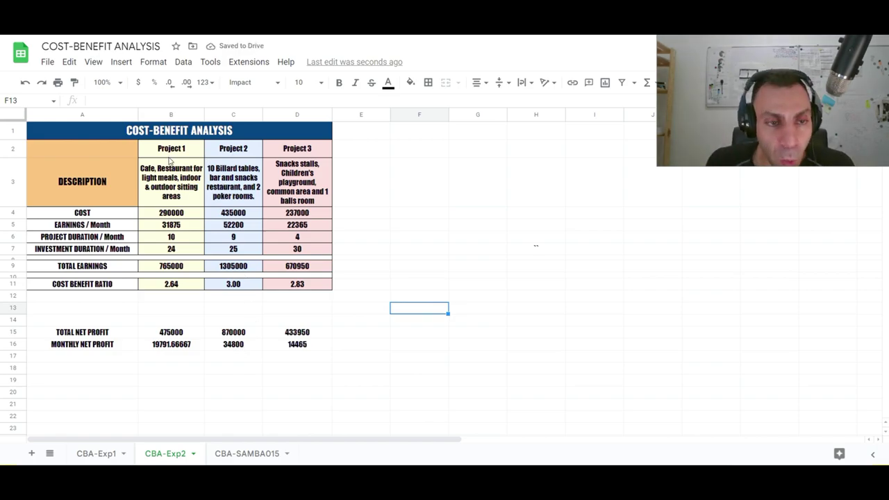
# Inspect the monthly net profit formulas and values of all three projects in row 16 without editing them.
pyautogui.click(164, 344)
pyautogui.doubleClick(163, 346)
pyautogui.press('Escape')
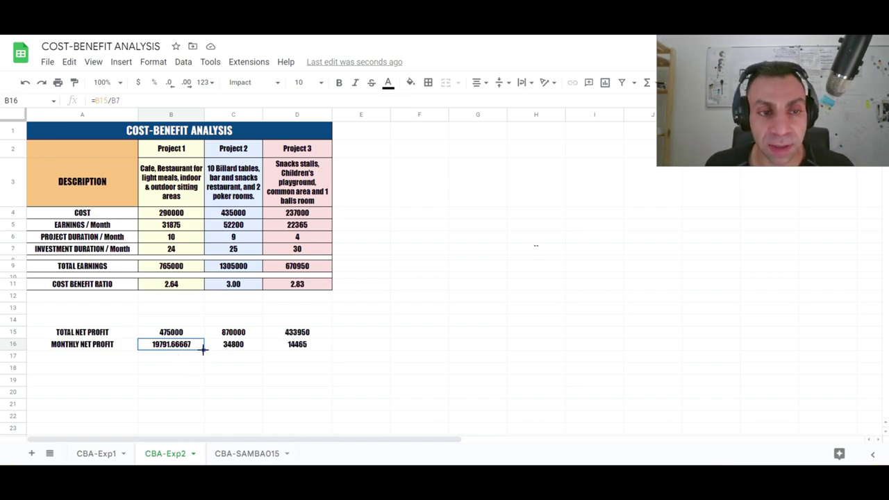
pyautogui.click(240, 348)
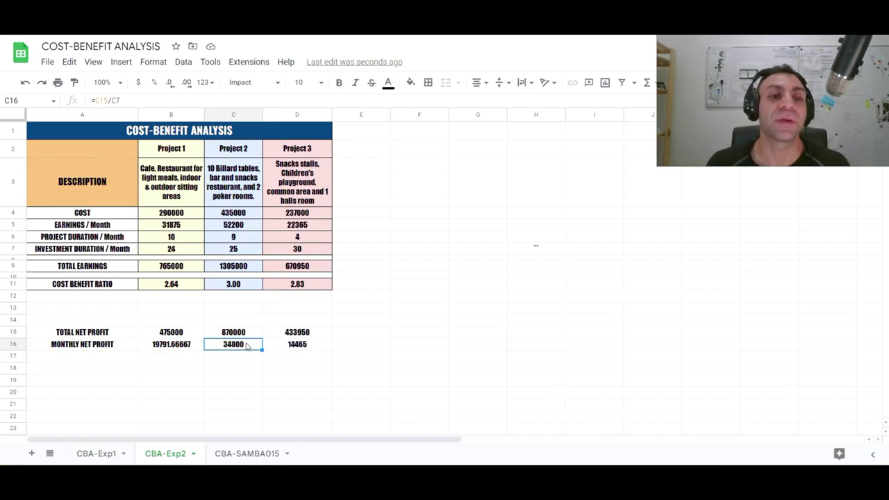
pyautogui.click(295, 349)
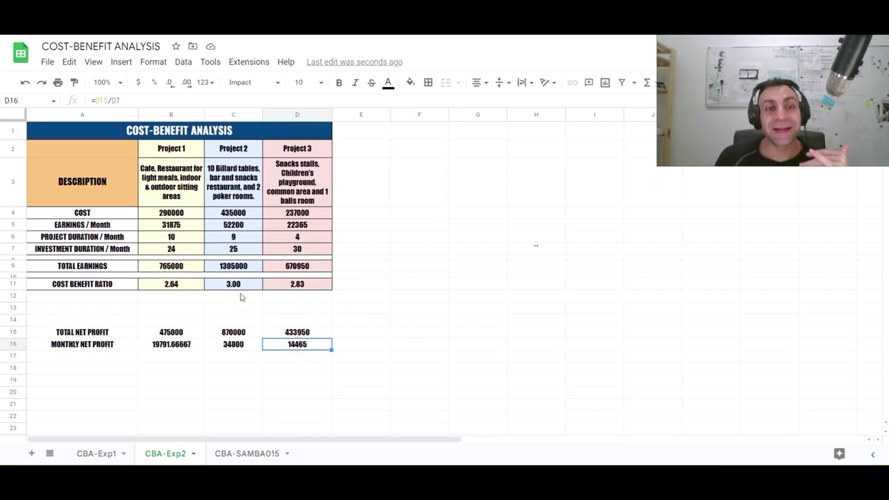
pyautogui.press('Left')
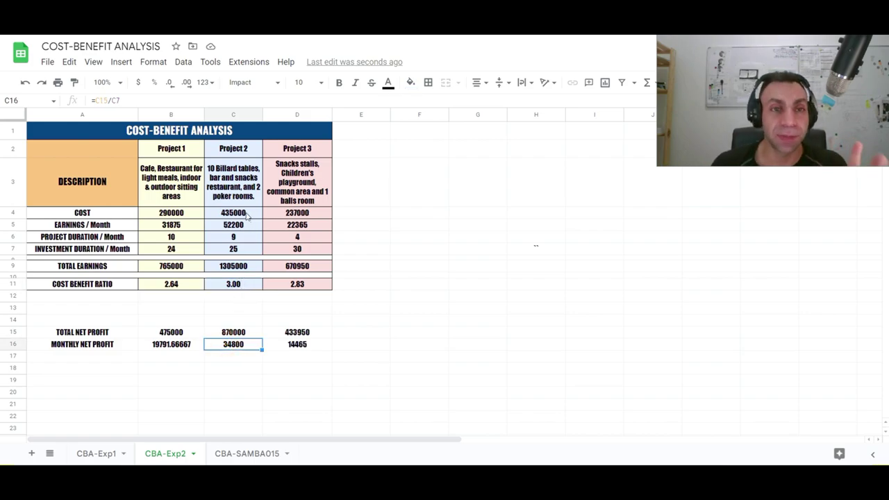
# Review Project 2's monthly earnings and Project 3's description, and compare the costs and cost benefit ratios of Projects 1 and 3.
pyautogui.click(241, 225)
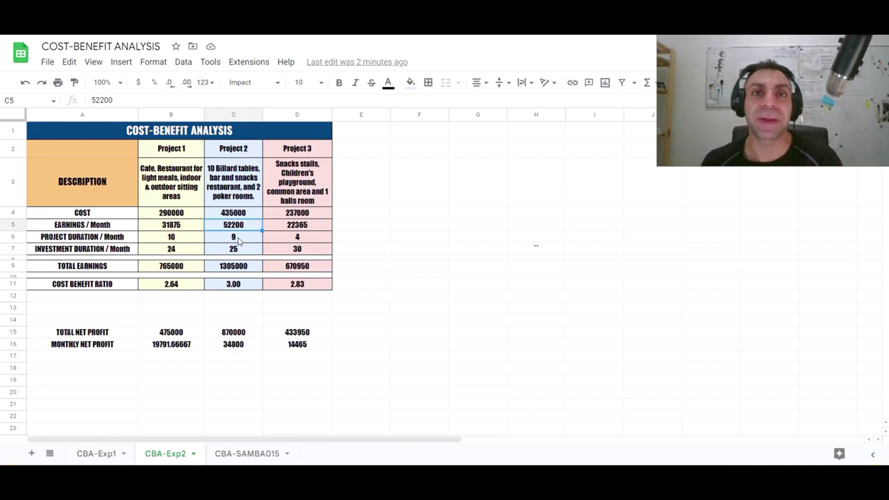
pyautogui.click(297, 182)
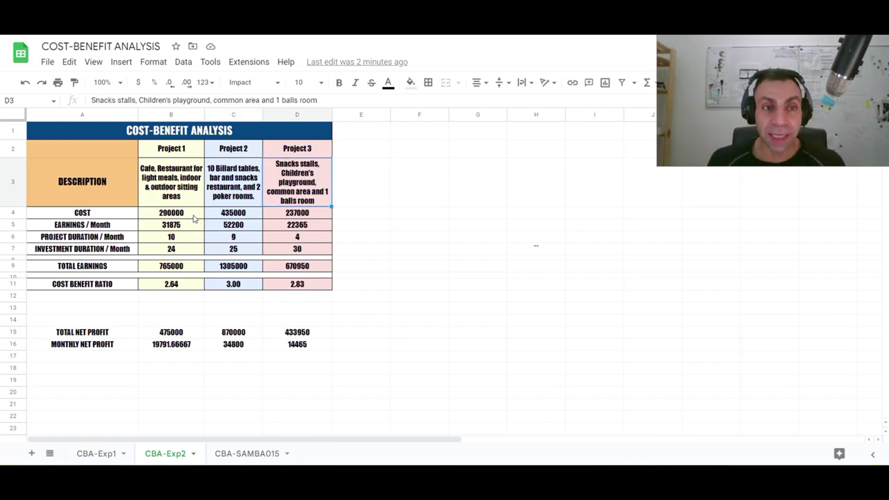
pyautogui.click(189, 214)
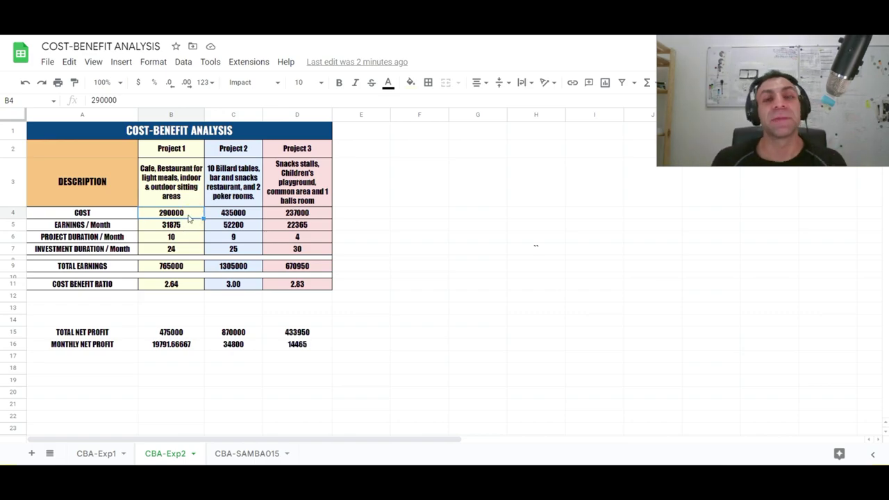
pyautogui.click(320, 216)
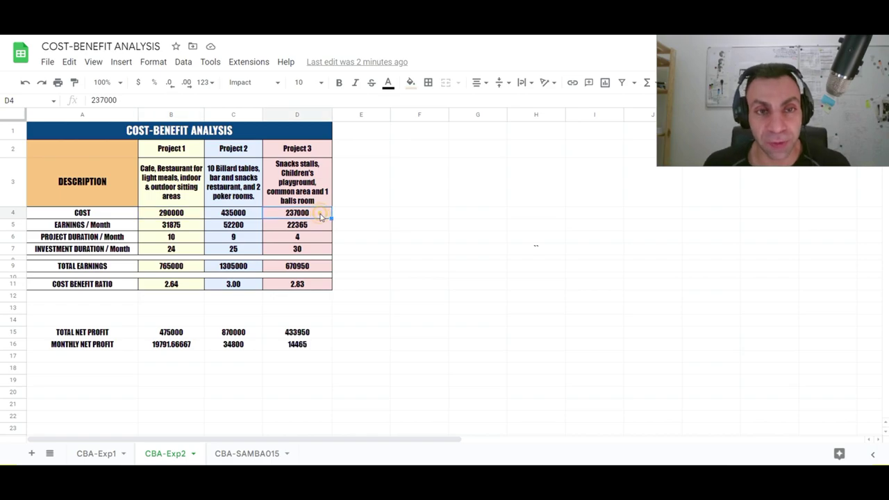
pyautogui.click(175, 214)
pyautogui.click(296, 217)
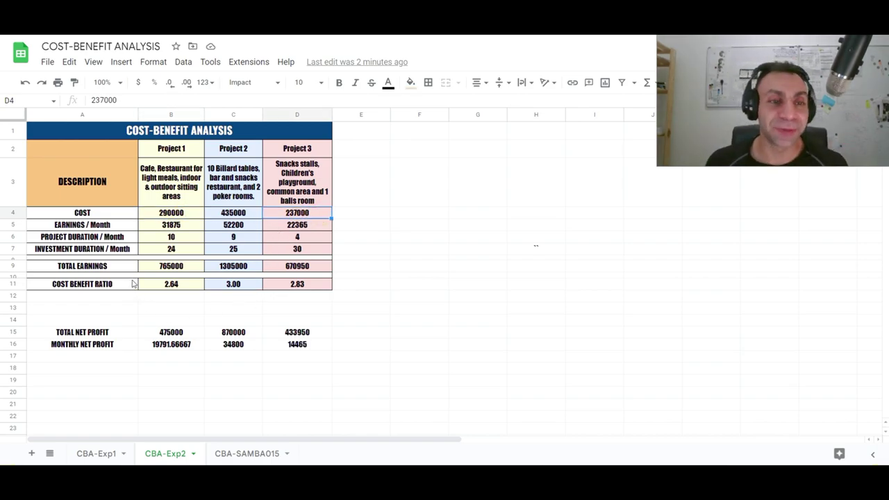
pyautogui.click(310, 289)
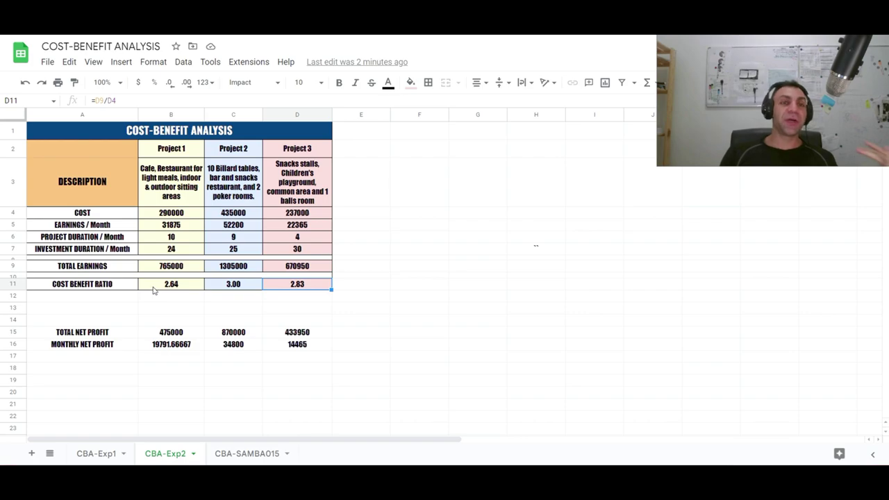
pyautogui.click(157, 288)
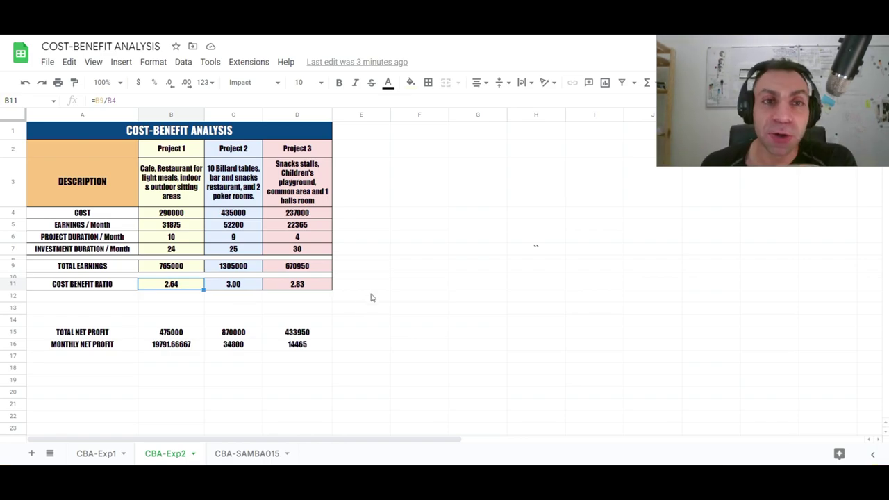
# Examine Project 3's duration, the monthly earnings of all three projects, and Project 1's cost benefit ratio.
pyautogui.click(304, 240)
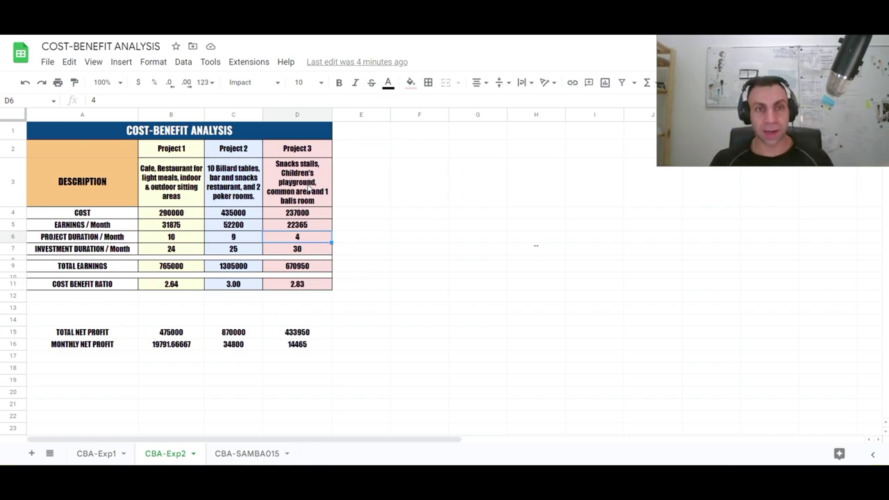
pyautogui.press('Up')
pyautogui.press('Left')
pyautogui.press('Left')
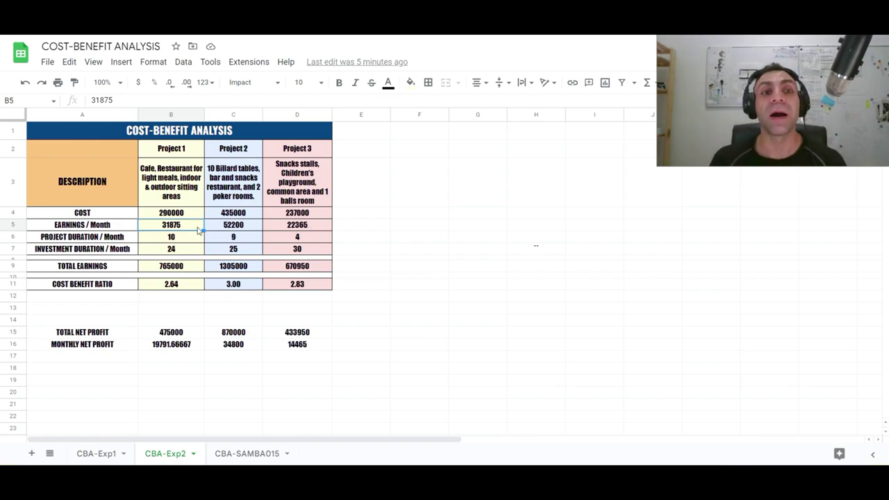
pyautogui.moveTo(310, 226); pyautogui.dragTo(81, 227)
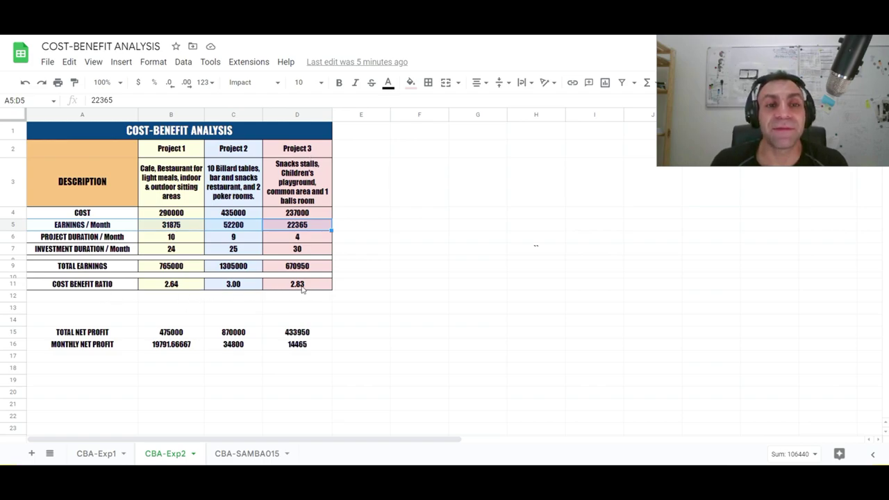
pyautogui.click(174, 284)
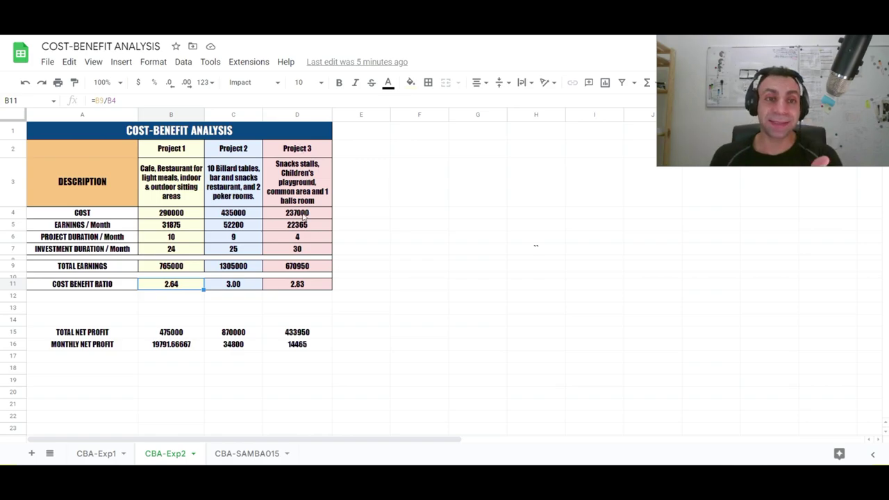
pyautogui.moveTo(297, 148); pyautogui.dragTo(82, 249)
# Delete the total and monthly net profit rows A15:D16 below the comparison table.
pyautogui.click(345, 313)
pyautogui.moveTo(346, 313); pyautogui.dragTo(67, 356)
pyautogui.press('Delete')
pyautogui.click(132, 307)
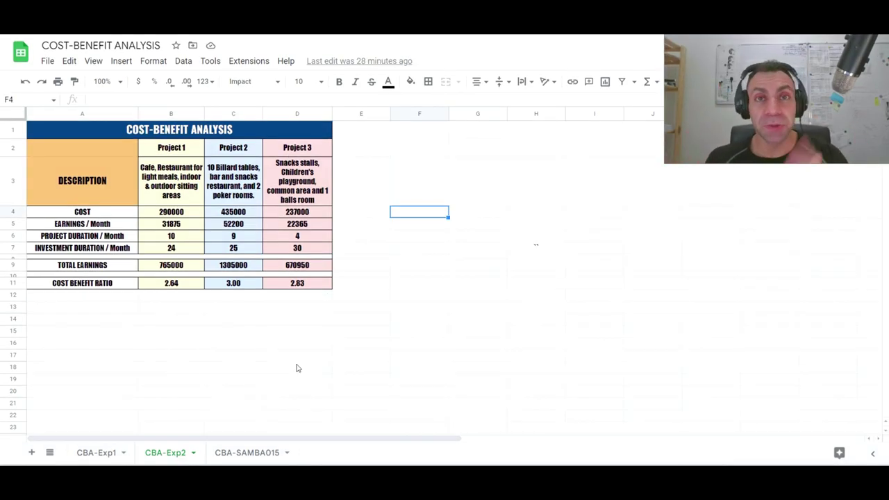
# Open the CBA-SAMBA015 sheet and review its three wall options: drywalls, red brick walls and CMU walls.
pyautogui.click(249, 452)
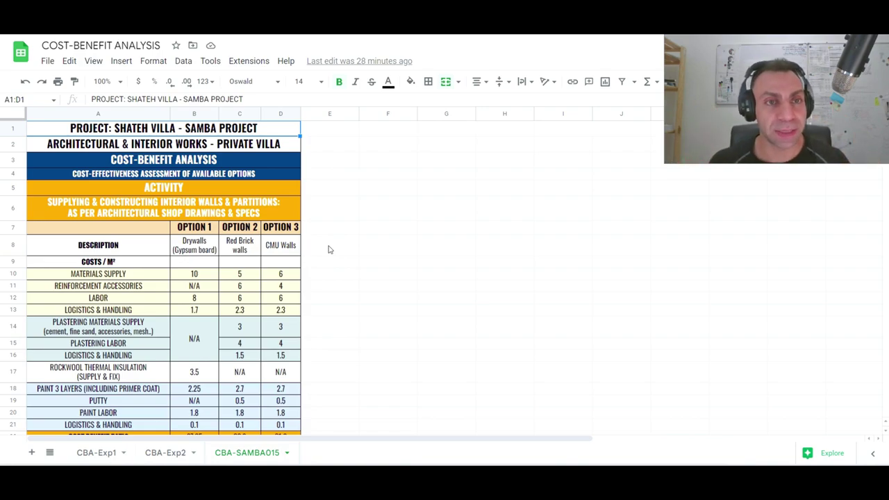
pyautogui.click(388, 209)
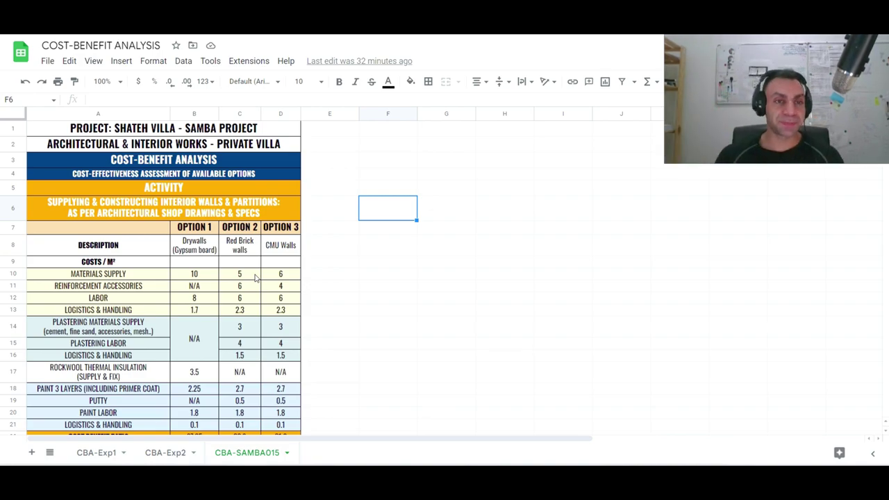
pyautogui.scroll(-2, 266, 286)
pyautogui.scroll(2, 265, 210)
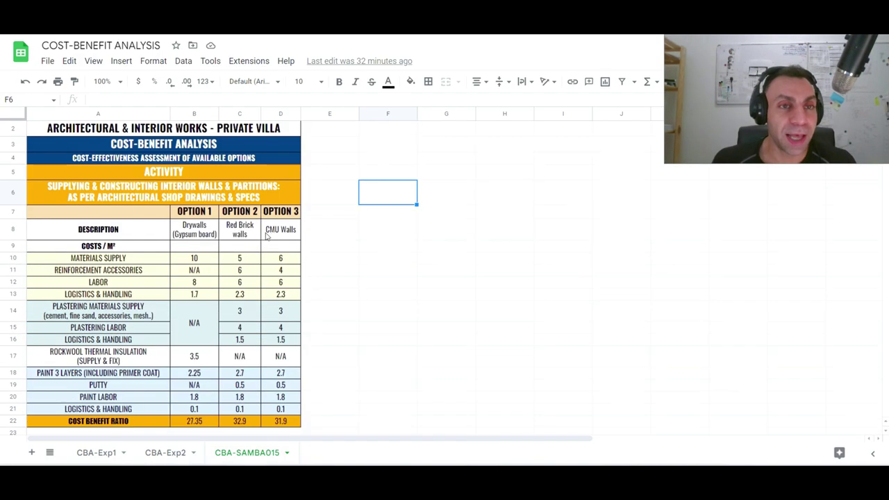
pyautogui.click(203, 212)
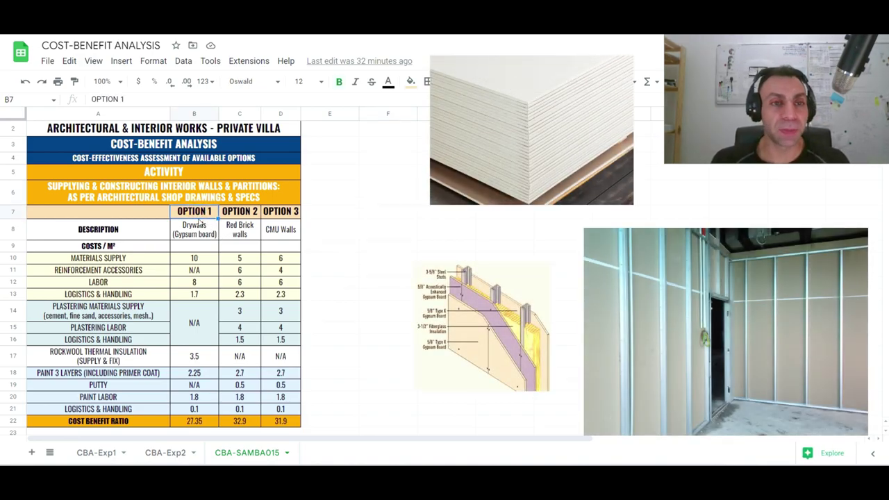
pyautogui.click(231, 214)
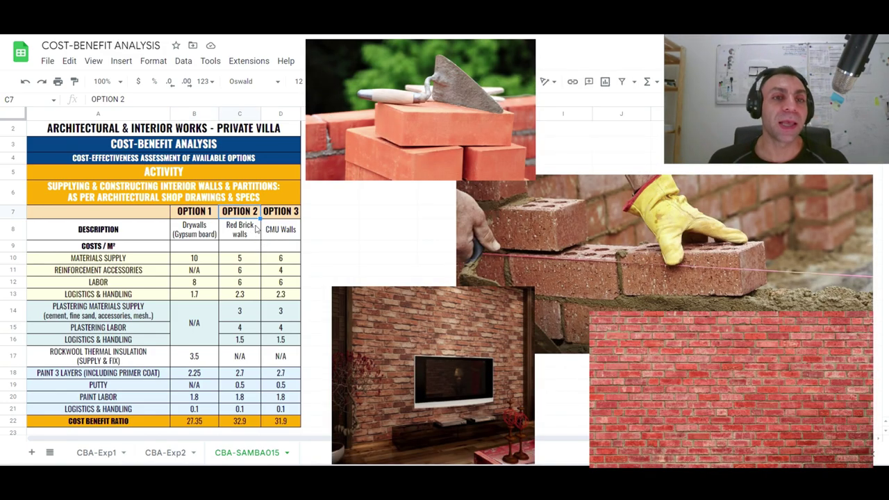
pyautogui.click(280, 215)
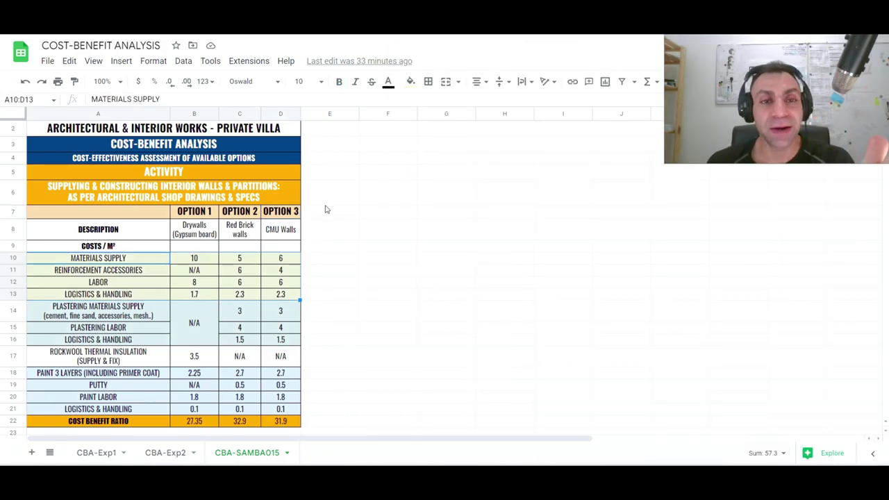
# Examine the costs per m² section in rows 9 to 13, focusing on the materials supply row.
pyautogui.moveTo(326, 211); pyautogui.dragTo(348, 413)
pyautogui.click(397, 211)
pyautogui.keyDown('shift'); pyautogui.click(383, 410); pyautogui.keyUp('shift')
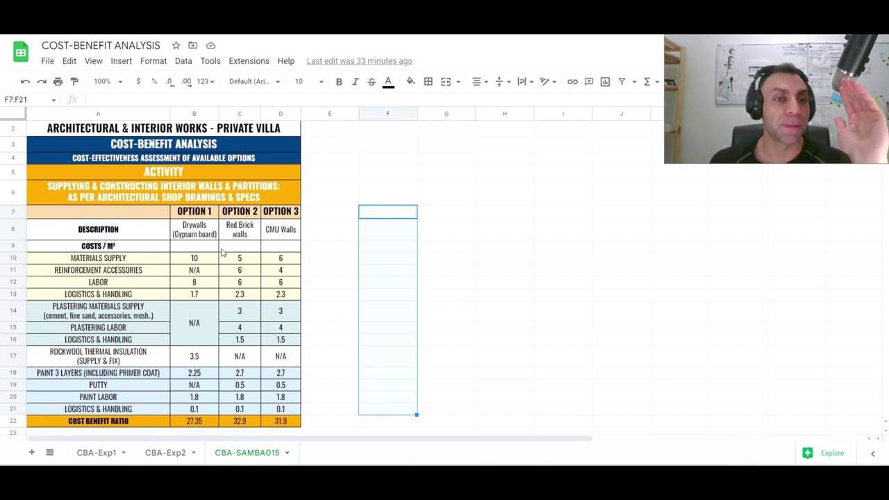
pyautogui.moveTo(98, 246); pyautogui.dragTo(281, 294)
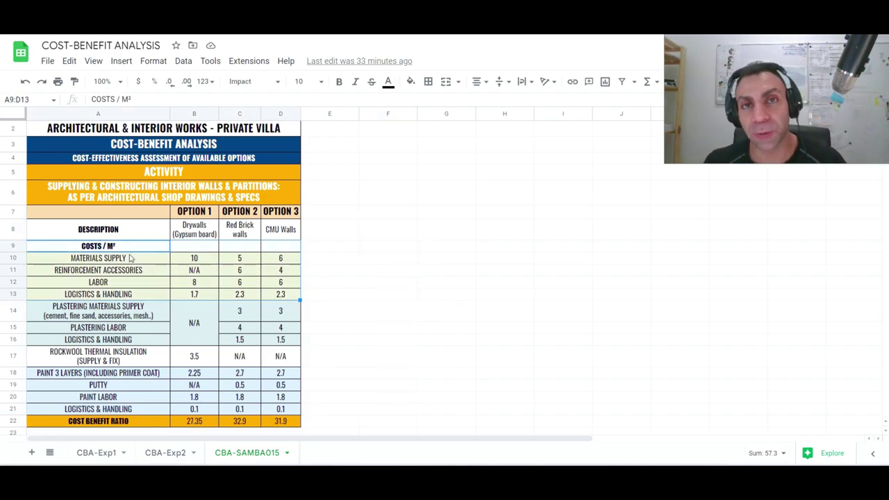
pyautogui.click(120, 260)
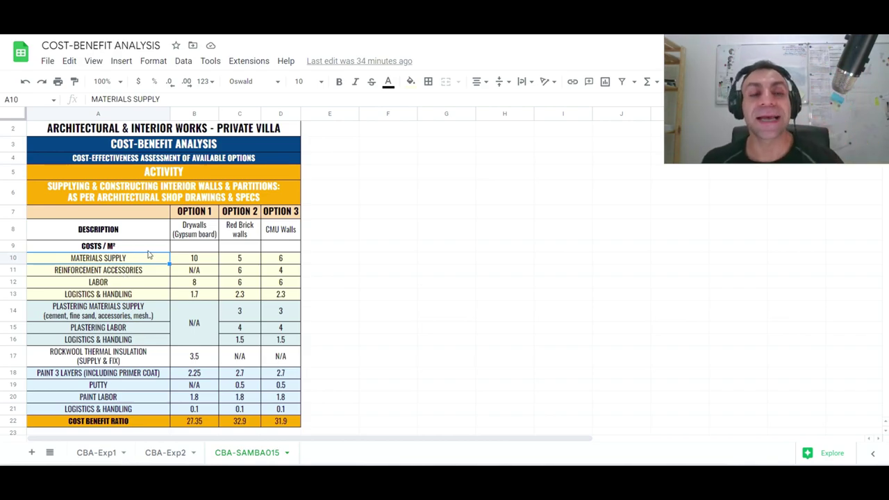
pyautogui.click(198, 263)
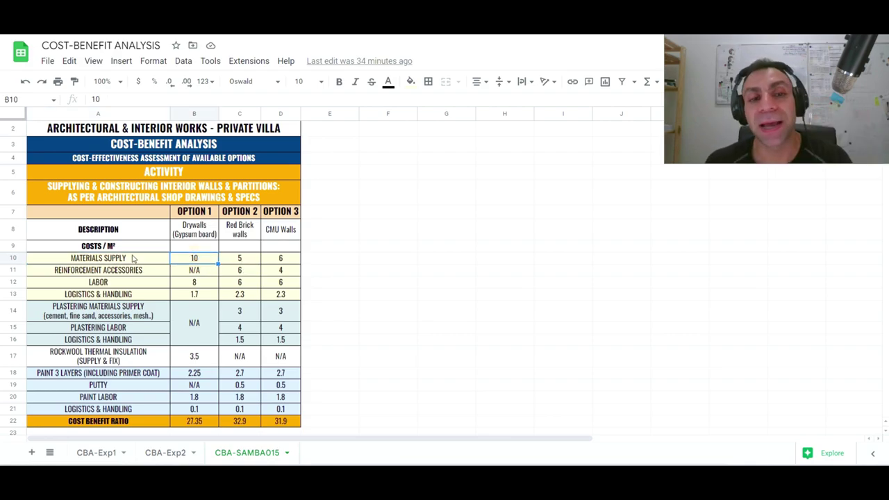
pyautogui.click(144, 260)
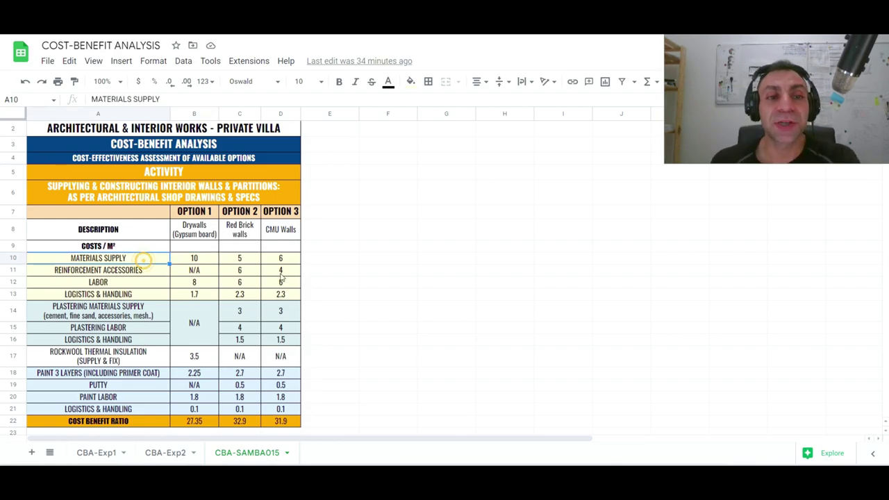
# Review the reinforcement accessories, labor, and logistics and handling costs of the three options in rows 11 to 13.
pyautogui.moveTo(146, 259)
pyautogui.mouseDown()
pyautogui.moveTo(280, 259)
pyautogui.moveTo(152, 274)
pyautogui.mouseUp()
pyautogui.click(152, 271)
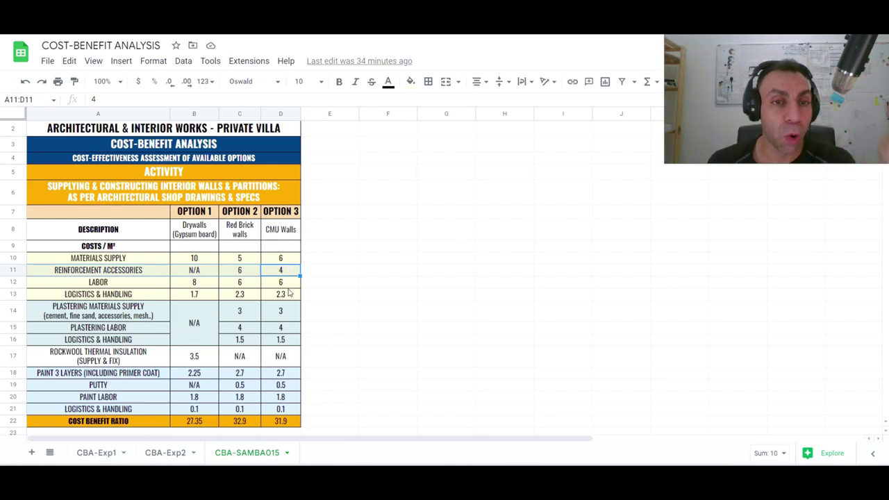
pyautogui.moveTo(285, 282); pyautogui.dragTo(146, 283)
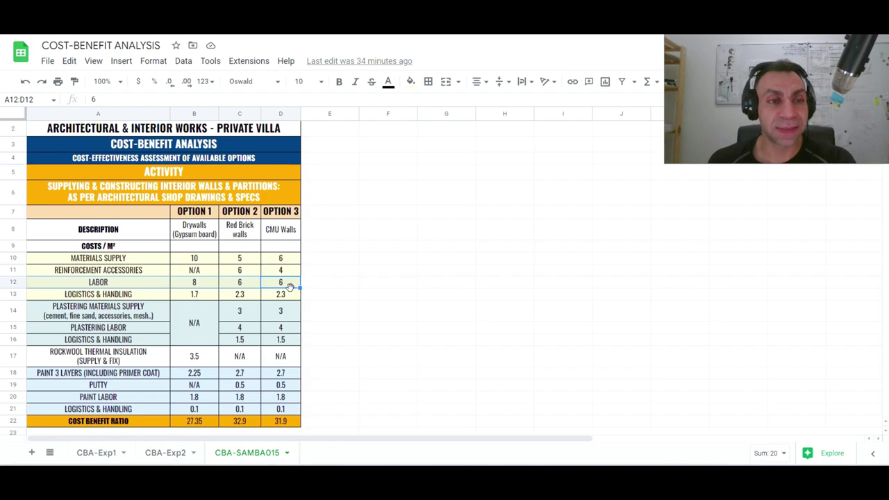
pyautogui.click(158, 298)
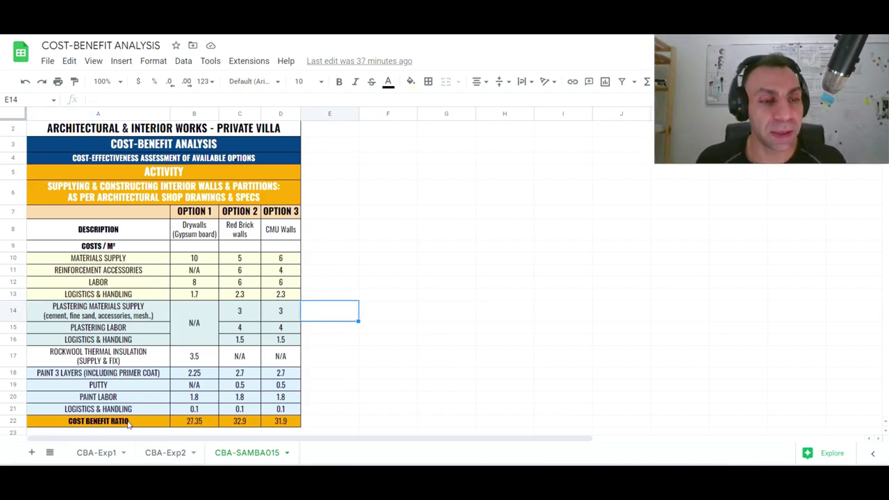
# Replace the cost benefit ratio label in A22 with TOTAL.
pyautogui.click(130, 422)
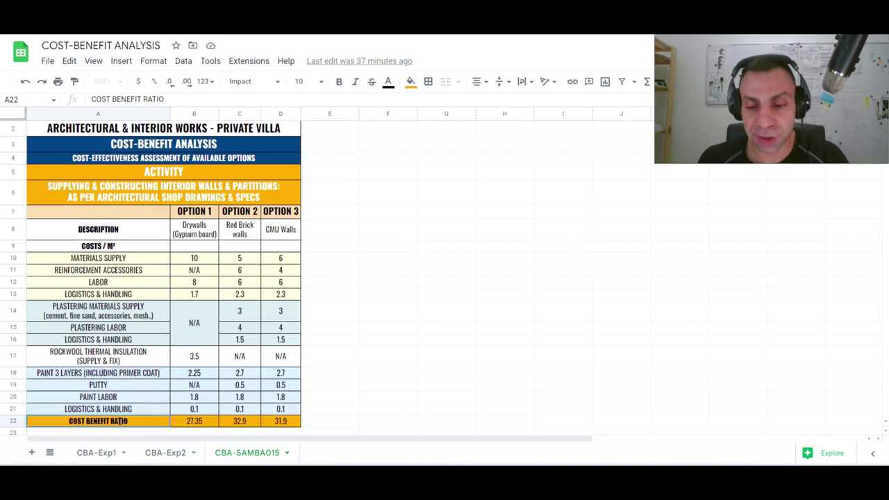
pyautogui.press('BackSpace')
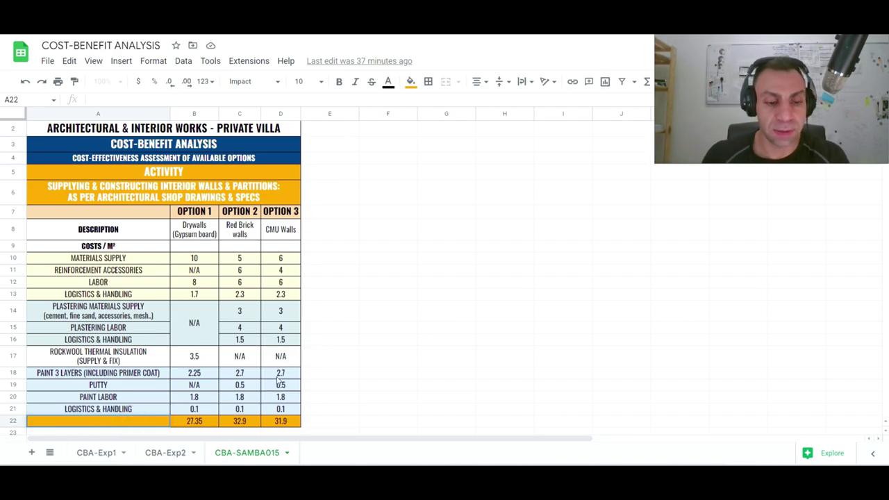
pyautogui.write('aT')
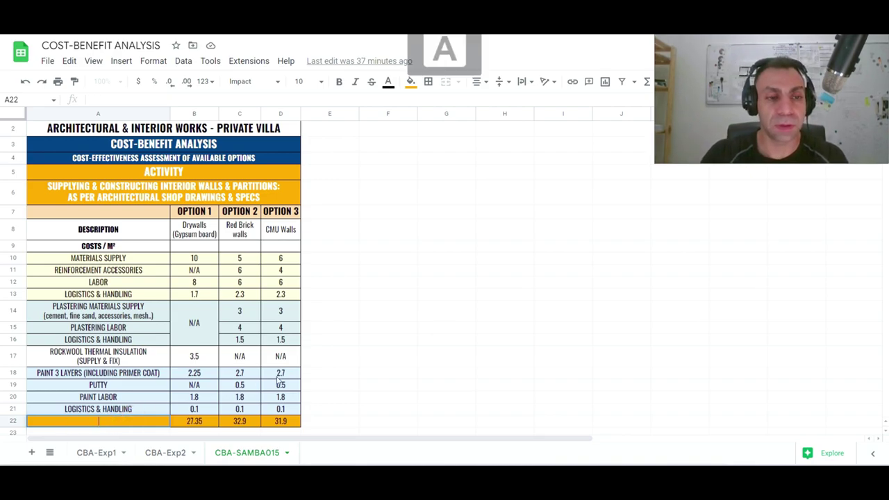
pyautogui.write('OTAL')
pyautogui.press('Escape')
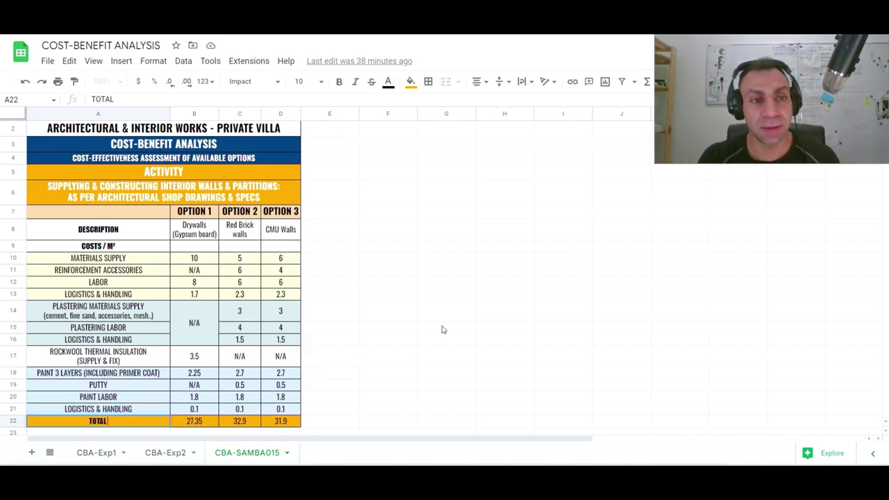
pyautogui.click(230, 277)
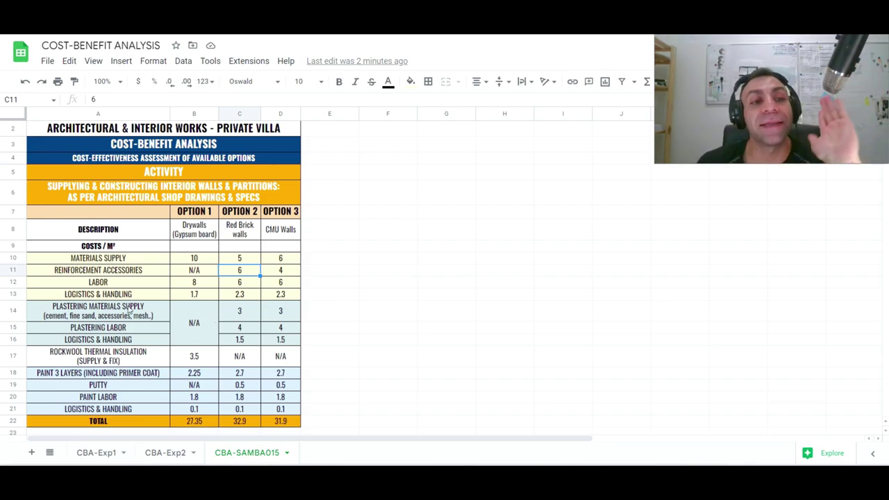
# Examine the plastering materials, labor and logistics costs of the three options in rows 14 to 16.
pyautogui.click(140, 308)
pyautogui.moveTo(288, 311); pyautogui.dragTo(110, 345)
pyautogui.click(189, 311)
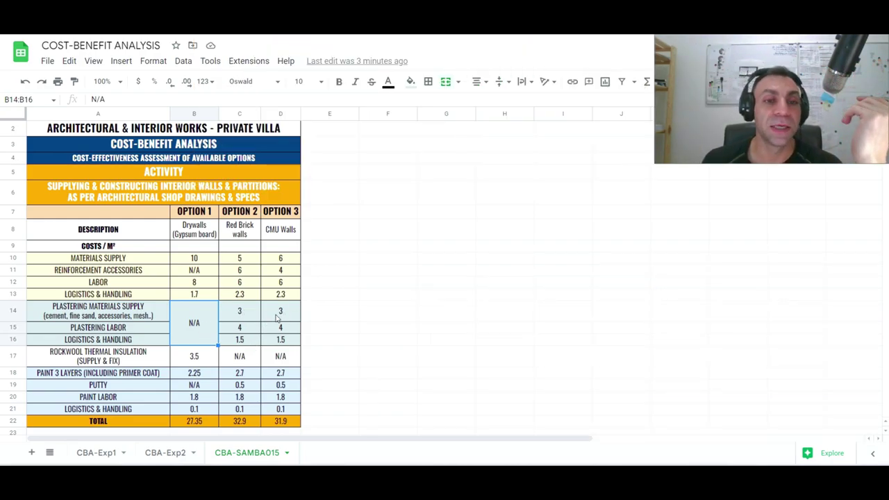
pyautogui.moveTo(280, 312); pyautogui.dragTo(127, 337)
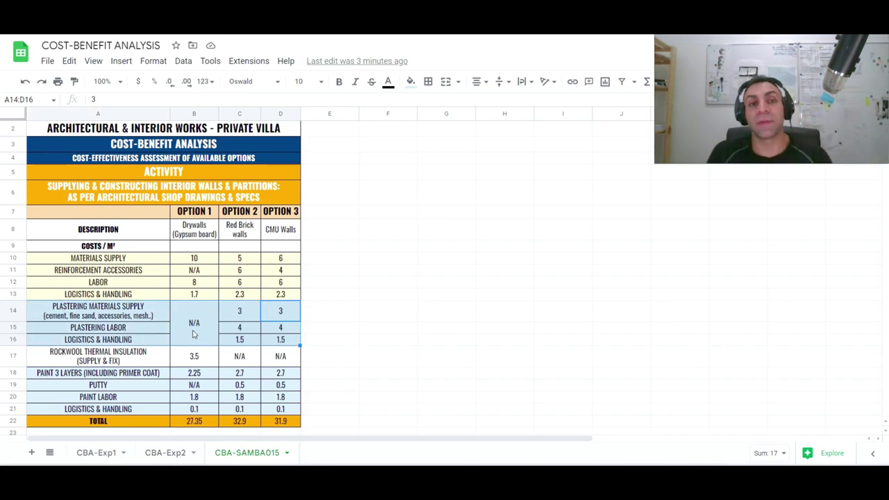
# Review the rockwool thermal insulation row and the paint cost rows 18 to 21, including the drywall putty entry.
pyautogui.click(154, 362)
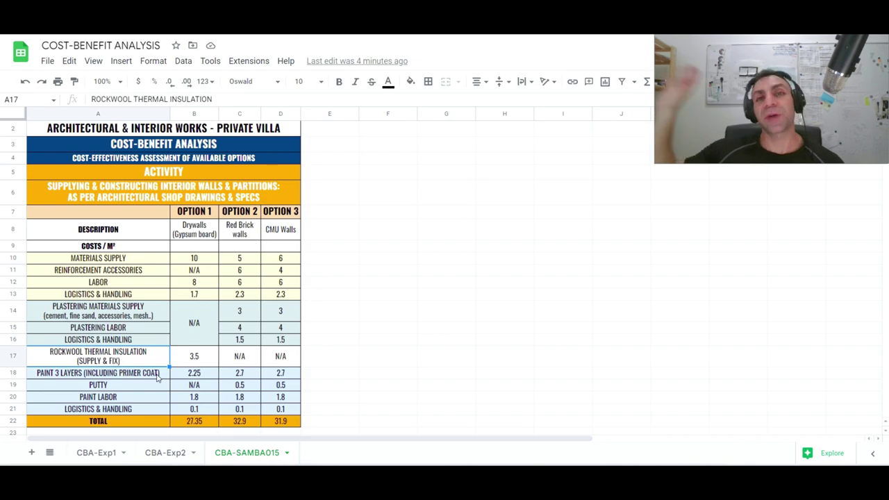
pyautogui.moveTo(281, 376); pyautogui.dragTo(139, 403)
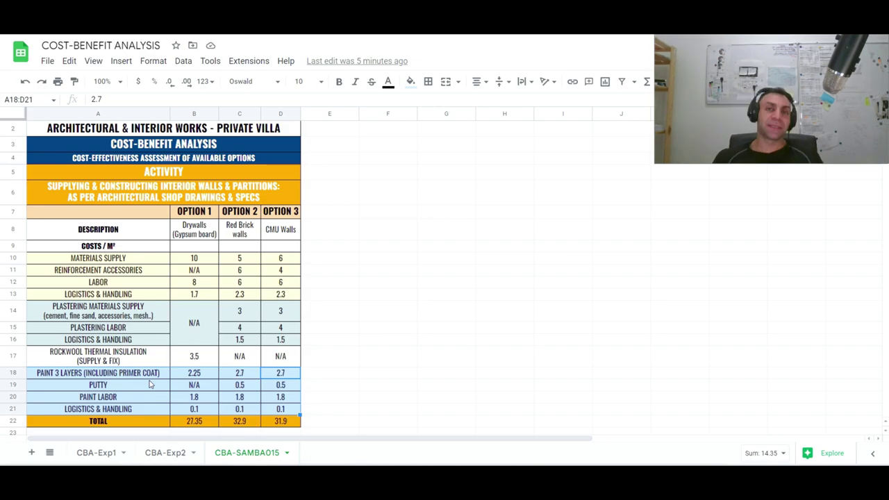
pyautogui.click(177, 386)
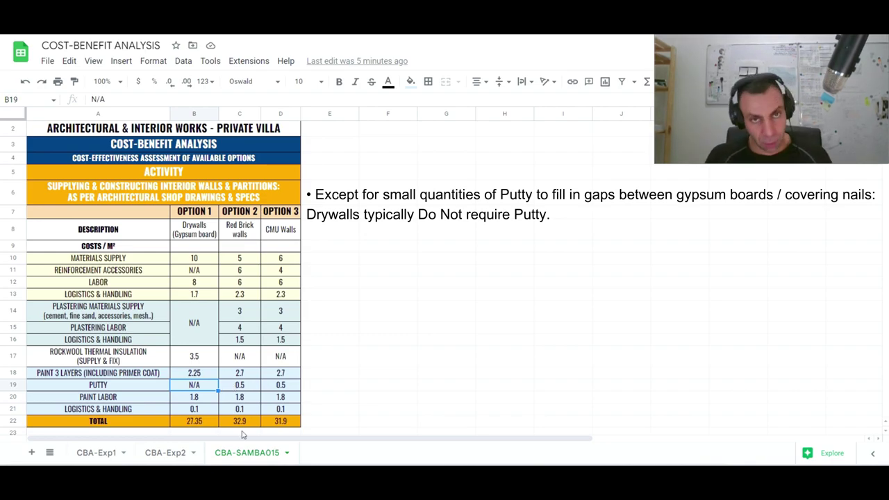
# Inspect the SUM formulas behind the three options' totals in row 22 without editing them.
pyautogui.scroll(-1, 272, 388)
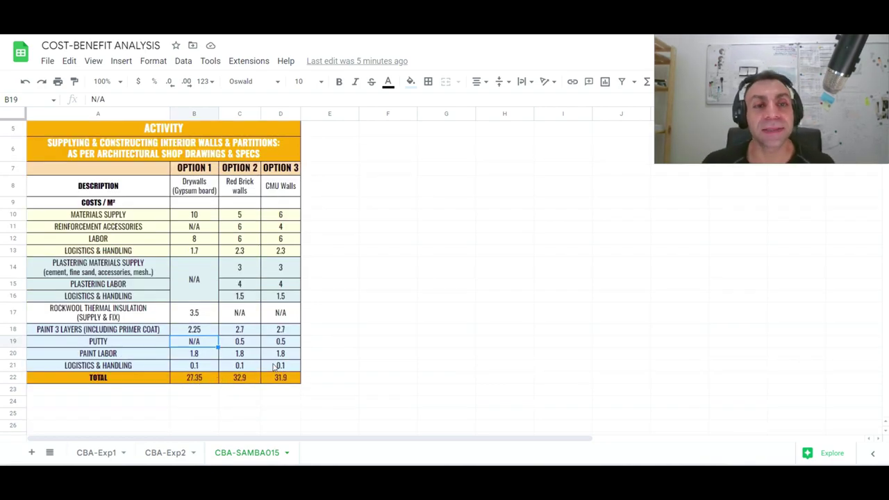
pyautogui.scroll(1, 269, 376)
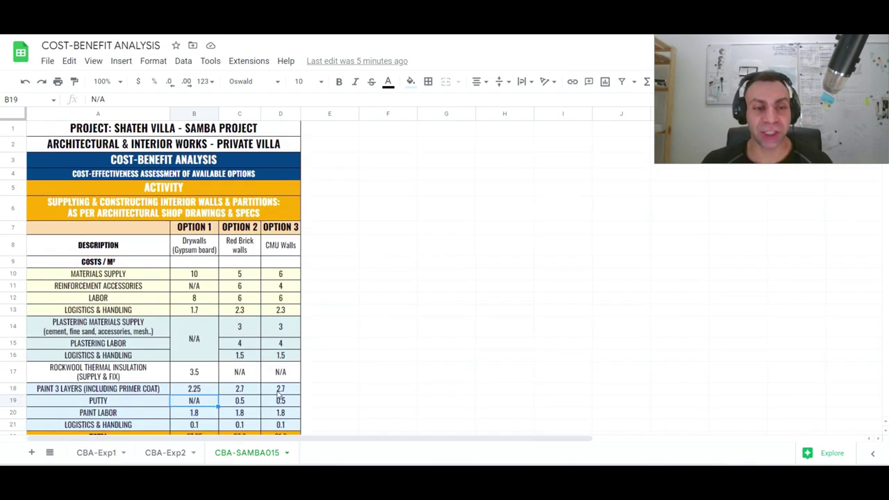
pyautogui.scroll(-2, 209, 423)
pyautogui.doubleClick(242, 337)
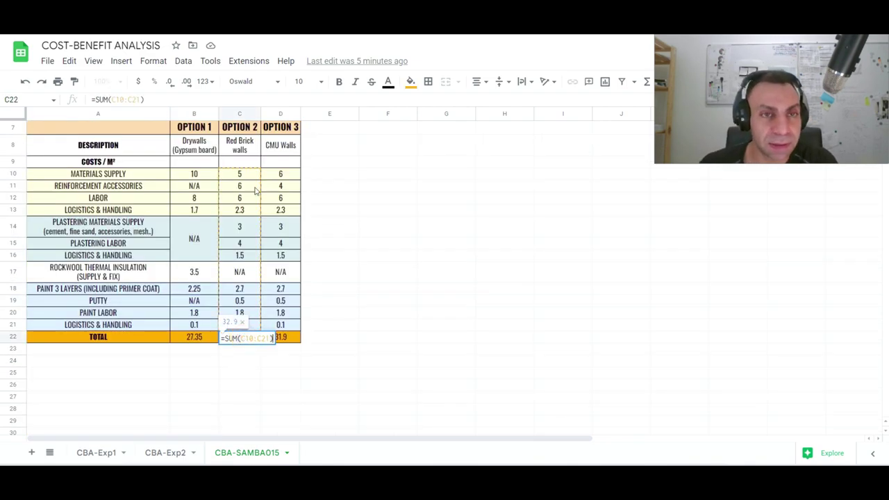
pyautogui.press('Escape')
pyautogui.doubleClick(194, 337)
pyautogui.press('Escape')
pyautogui.click(285, 337)
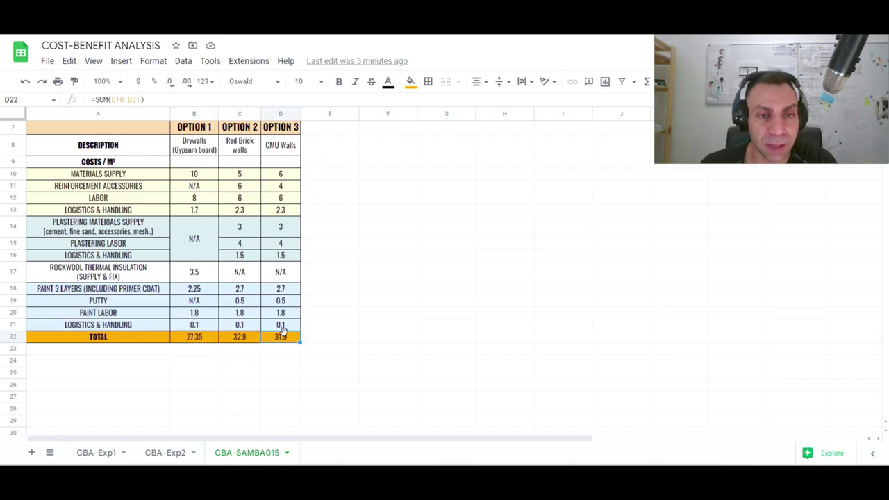
pyautogui.doubleClick(285, 337)
pyautogui.click(365, 244)
pyautogui.scroll(1, 357, 292)
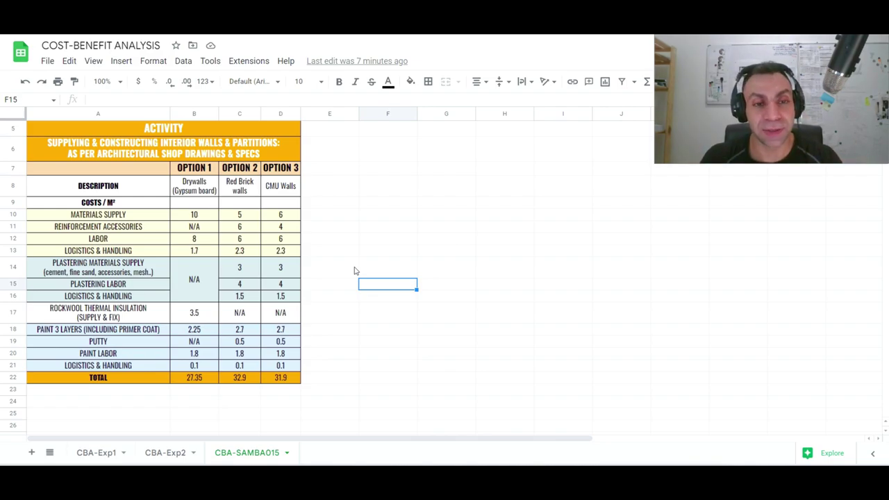
pyautogui.press('Left')
pyautogui.press('Up')
pyautogui.press('Up')
pyautogui.press('Up')
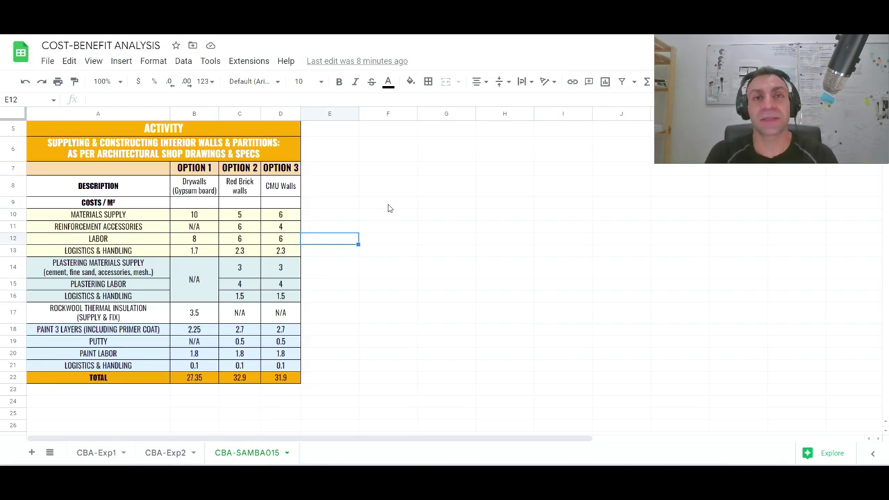
pyautogui.click(388, 188)
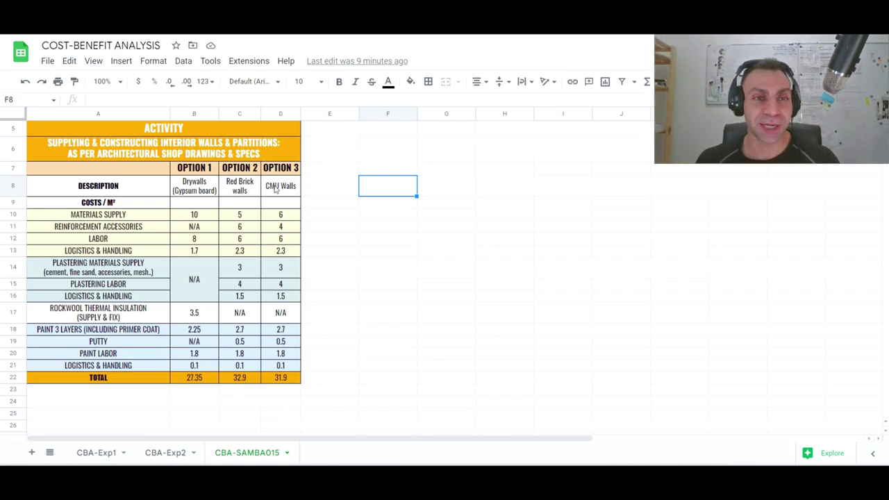
pyautogui.click(375, 205)
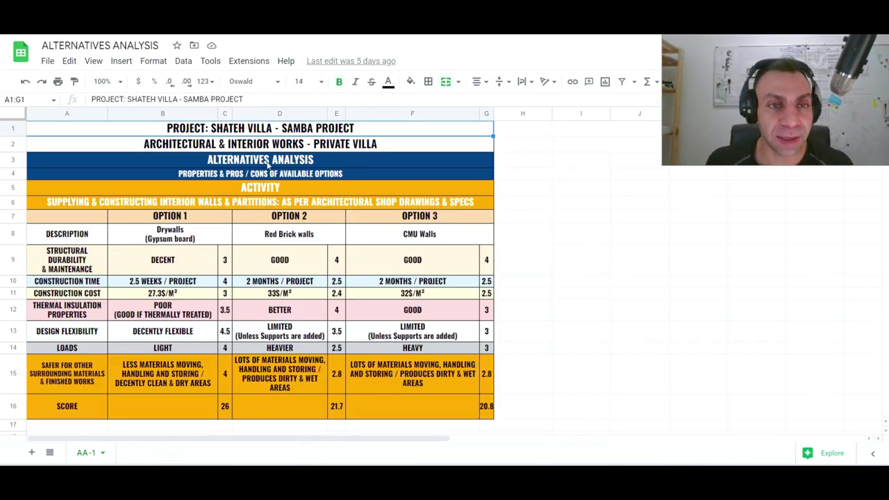
# In the ALTERNATIVES ANALYSIS spreadsheet, change the row 3 heading to ALTERNATIVE ANALYSIS.
pyautogui.doubleClick(268, 162)
pyautogui.press('BackSpace')
pyautogui.click(564, 205)
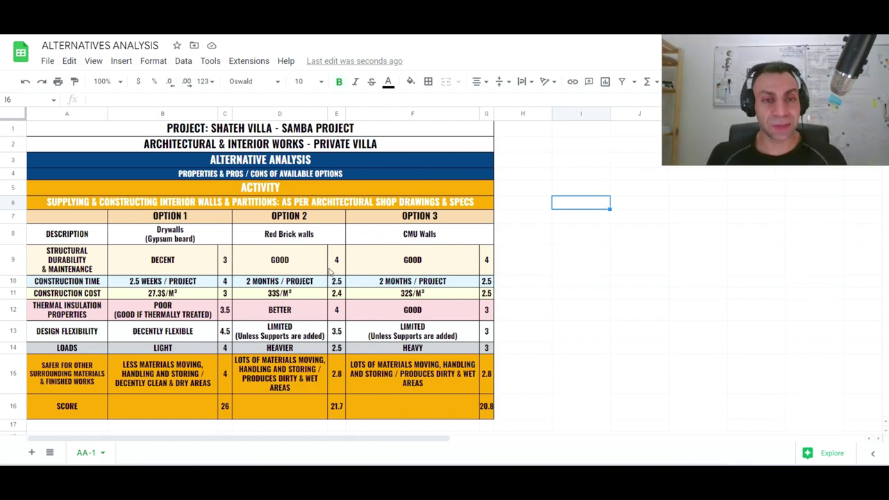
# Examine the construction cost row of the three wall options in A11:G11.
pyautogui.click(13, 295)
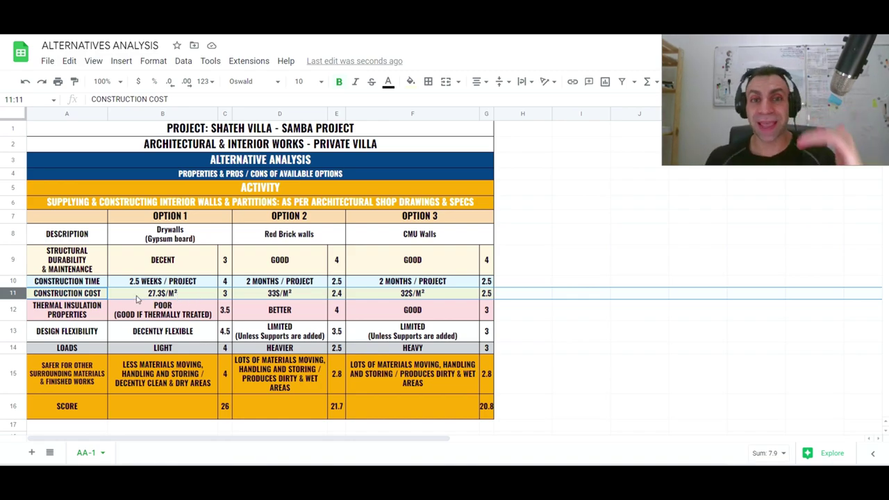
pyautogui.click(35, 296)
pyautogui.moveTo(483, 295); pyautogui.dragTo(167, 294)
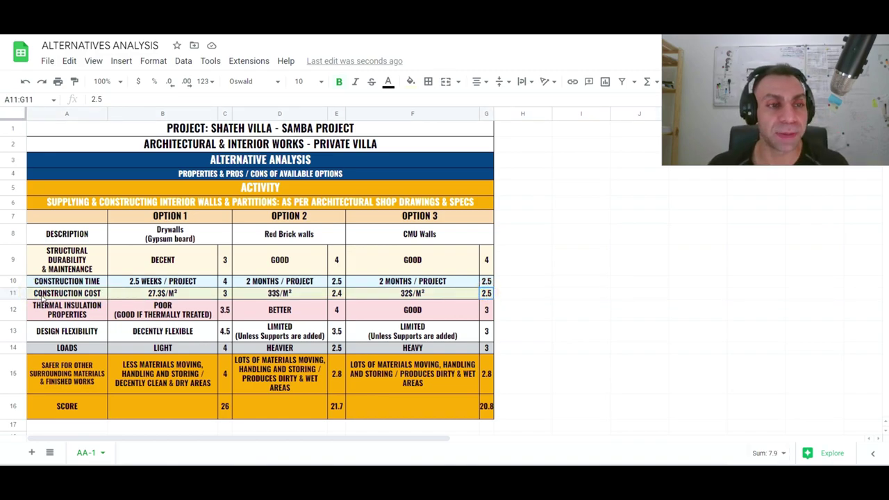
# Compare the construction cost per square metre of the drywall, red brick and CMU options, along with the drywall option's score row.
pyautogui.click(195, 293)
pyautogui.click(266, 295)
pyautogui.click(377, 295)
pyautogui.click(302, 299)
pyautogui.click(198, 296)
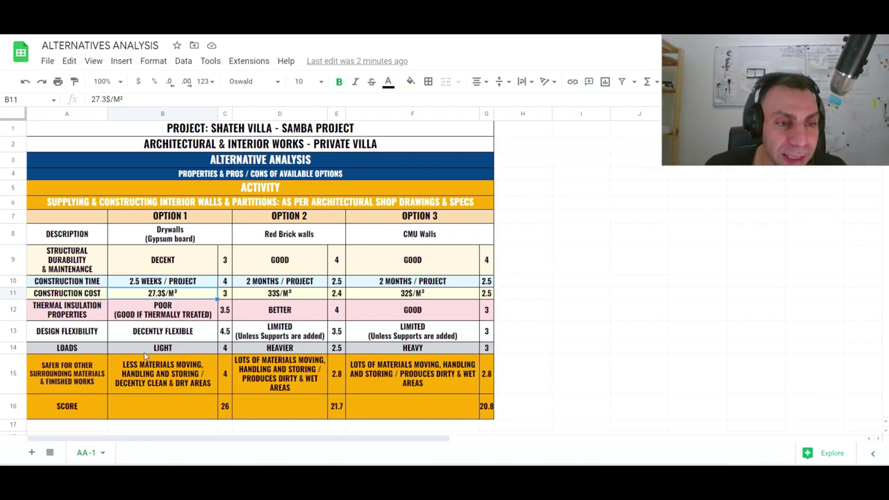
pyautogui.click(174, 408)
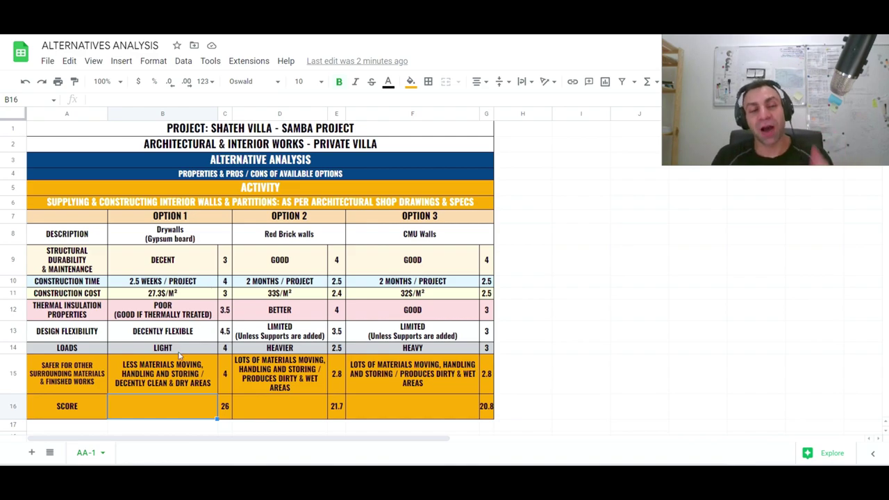
pyautogui.click(165, 296)
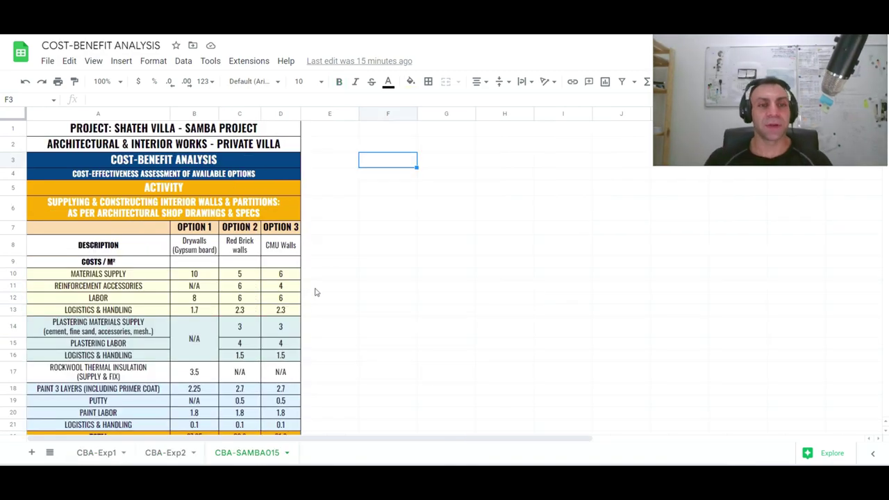
# Review the CBA-Exp1 and CBA-Exp2 example sheets in the COST-BENEFIT ANALYSIS spreadsheet and return to the CBA-SAMBA015 sheet.
pyautogui.scroll(-2, 316, 298)
pyautogui.scroll(2, 320, 310)
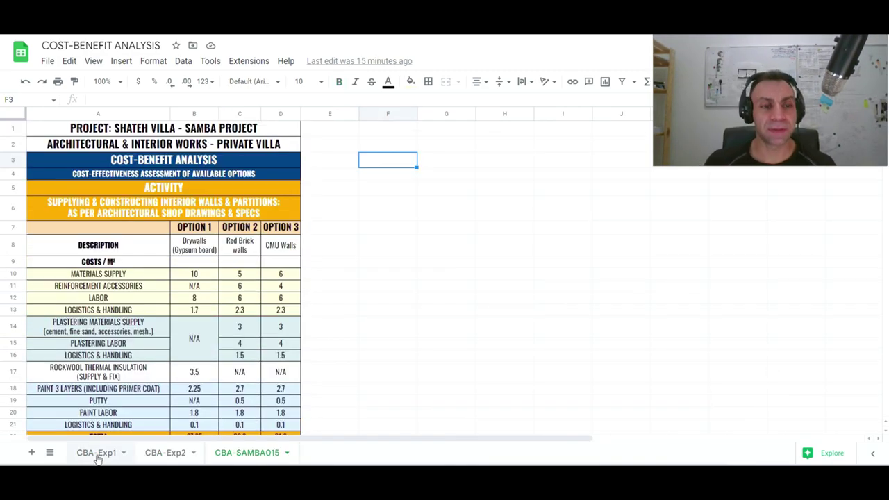
pyautogui.click(97, 453)
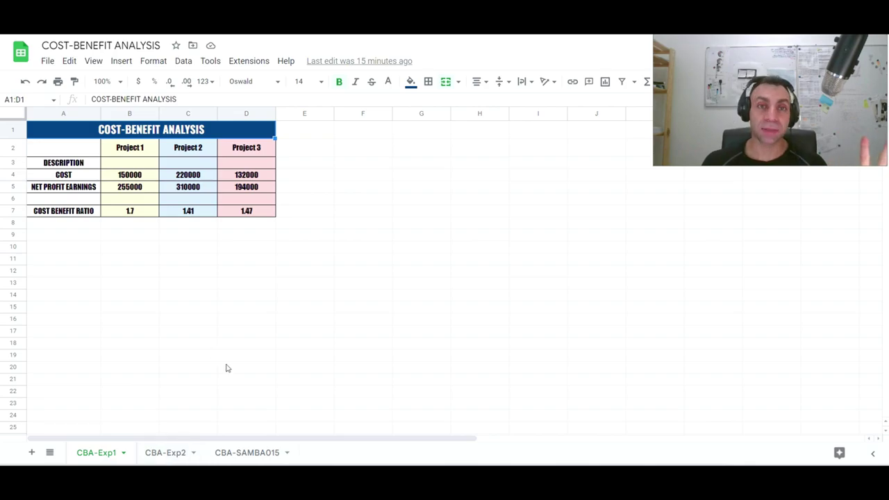
pyautogui.click(173, 455)
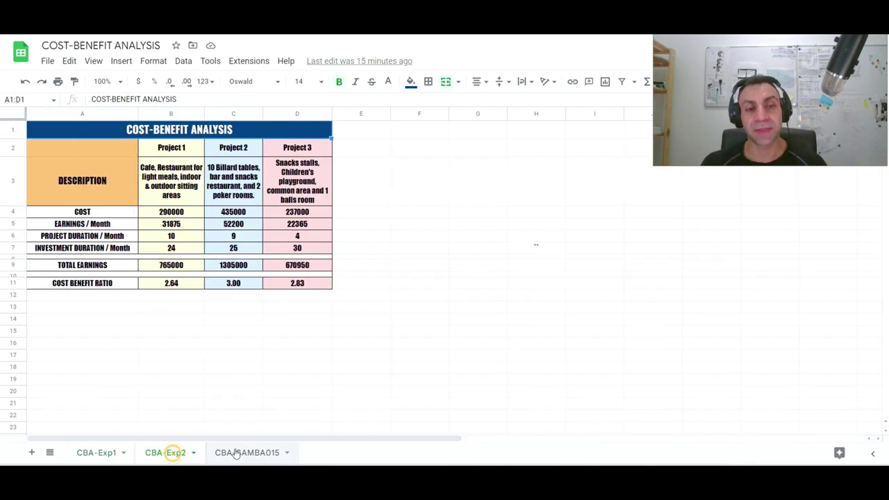
pyautogui.click(243, 452)
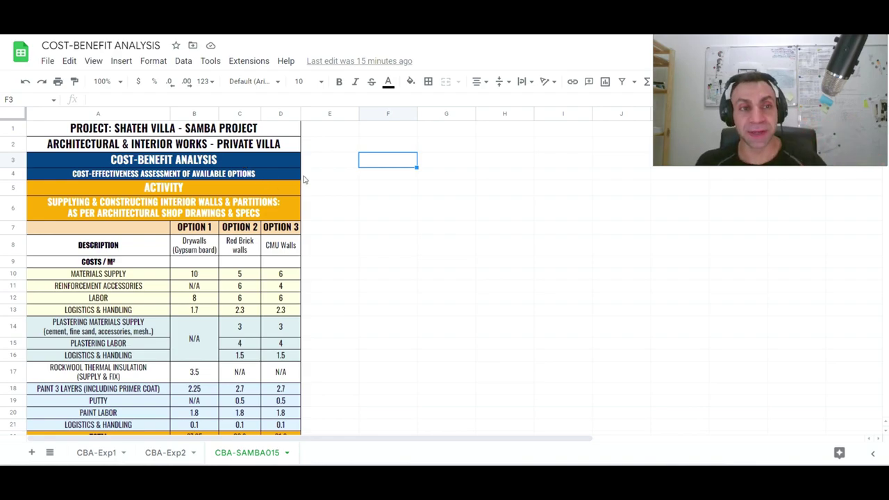
pyautogui.press('Up')
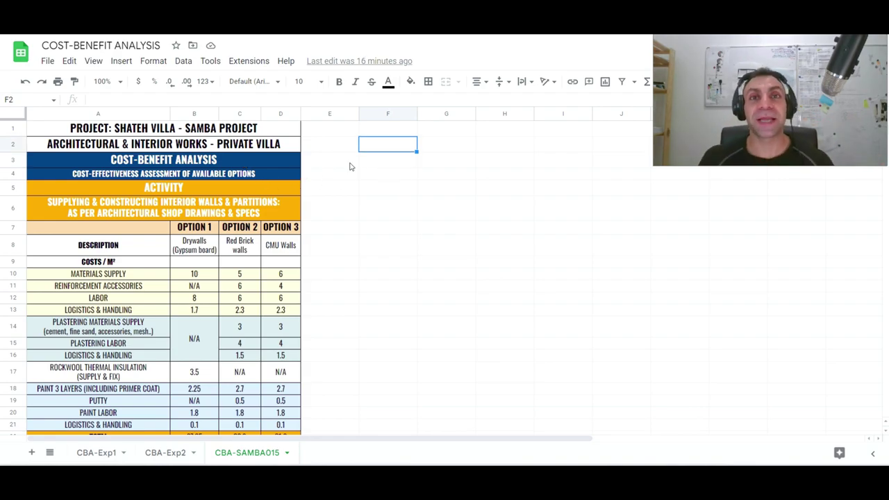